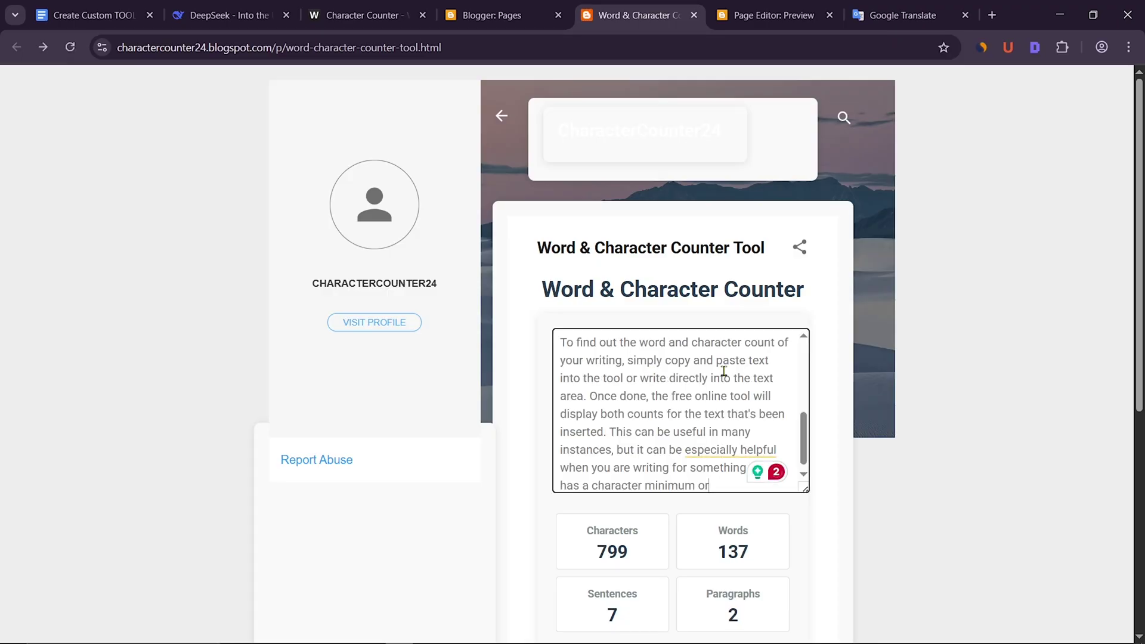
Step: Clear the published counter's text box and paste the same text back to recheck its counts
scroll(685, 397, "down", 6)
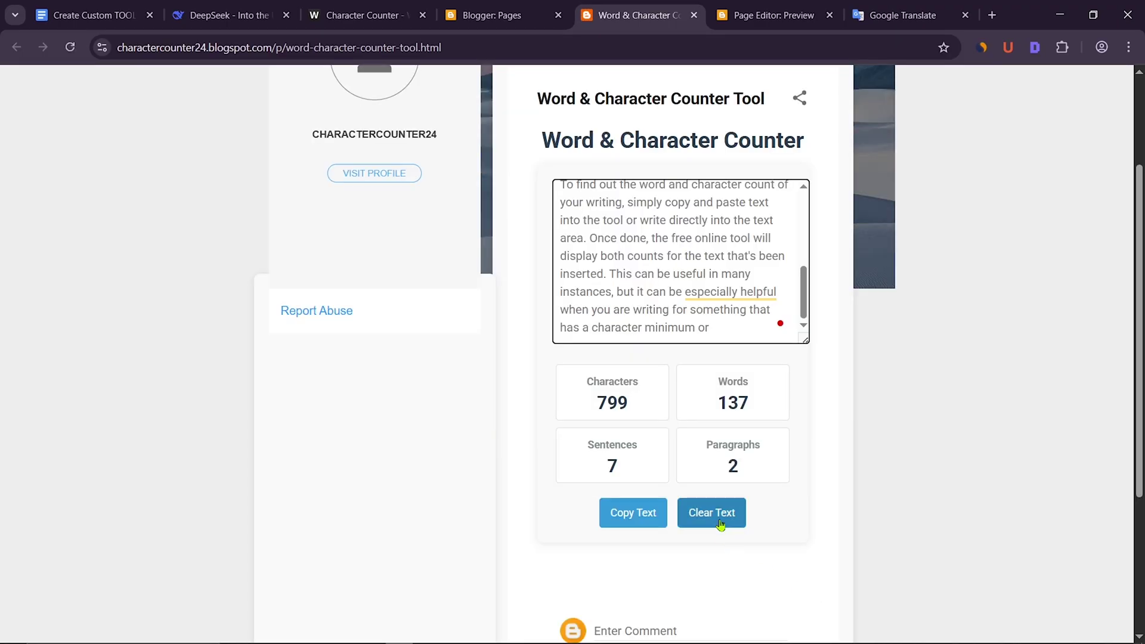
left_click(712, 513)
Step: Copy the Prompt-1 request from the Google Docs notes and bring up DeepSeek's chat
scroll(686, 418, "up", 3)
left_click(649, 374)
key("ctrl+v")
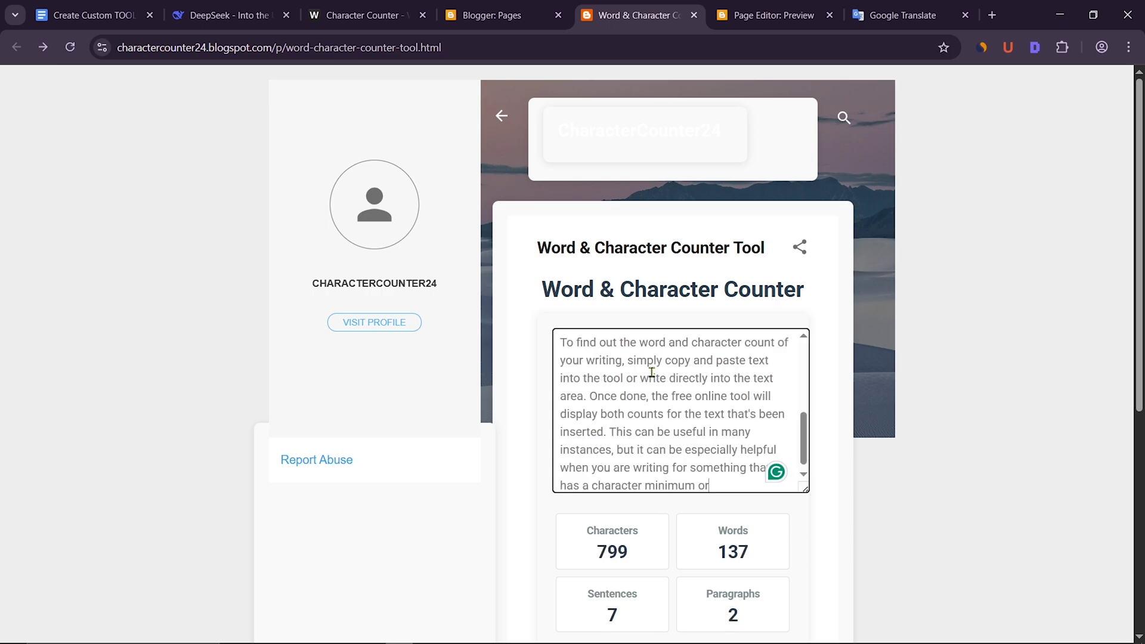
scroll(726, 346, "up", 2)
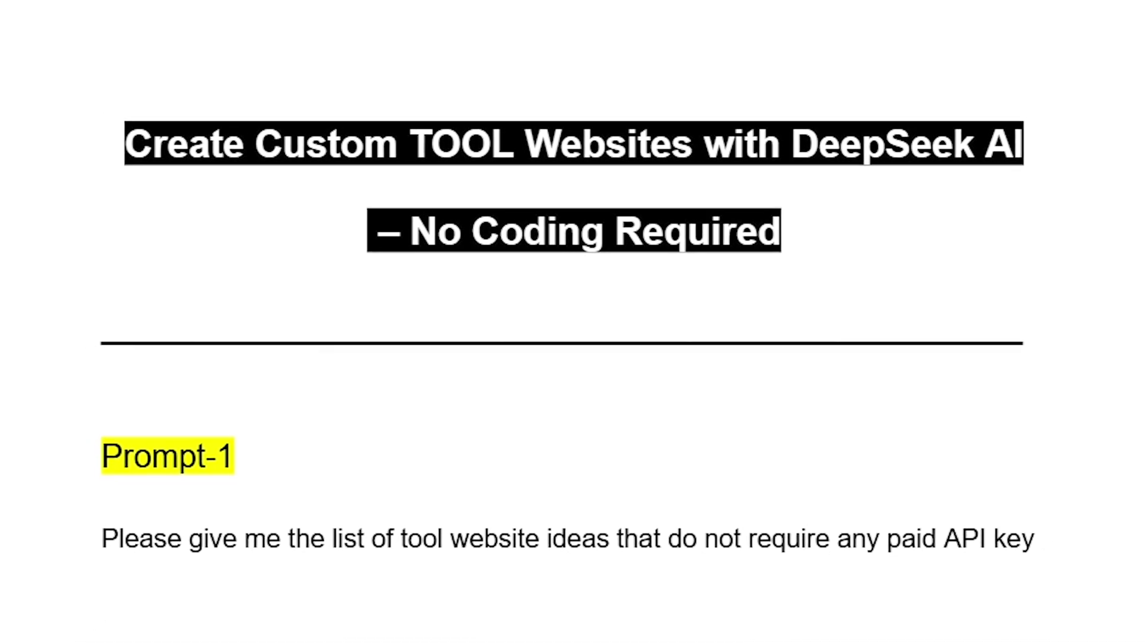
left_click_drag(788, 468, 326, 468)
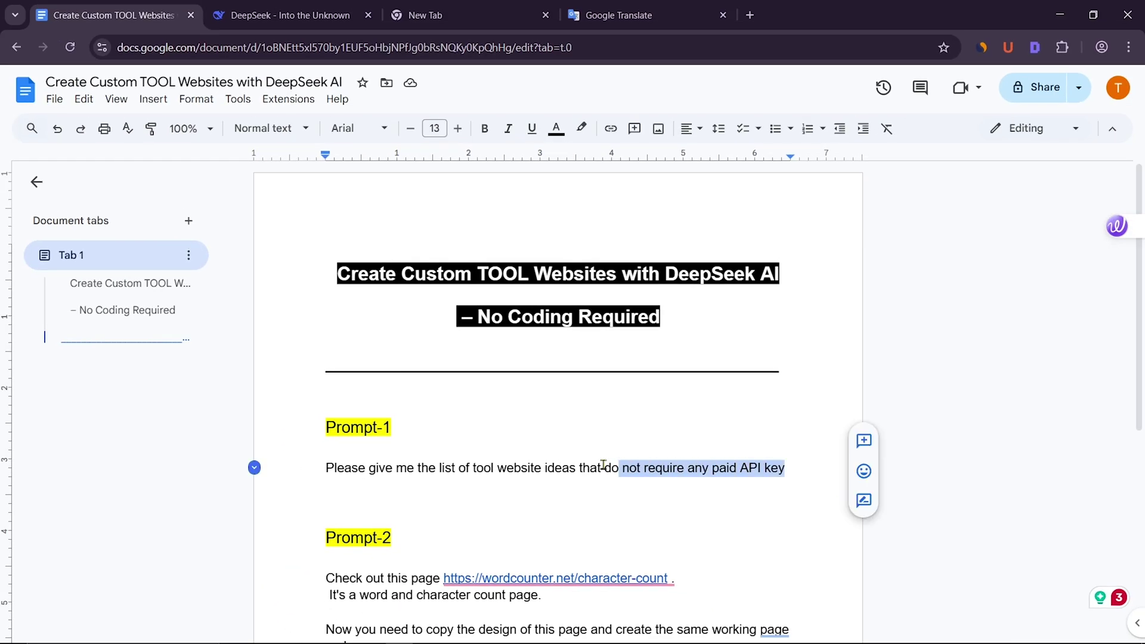
right_click(461, 467)
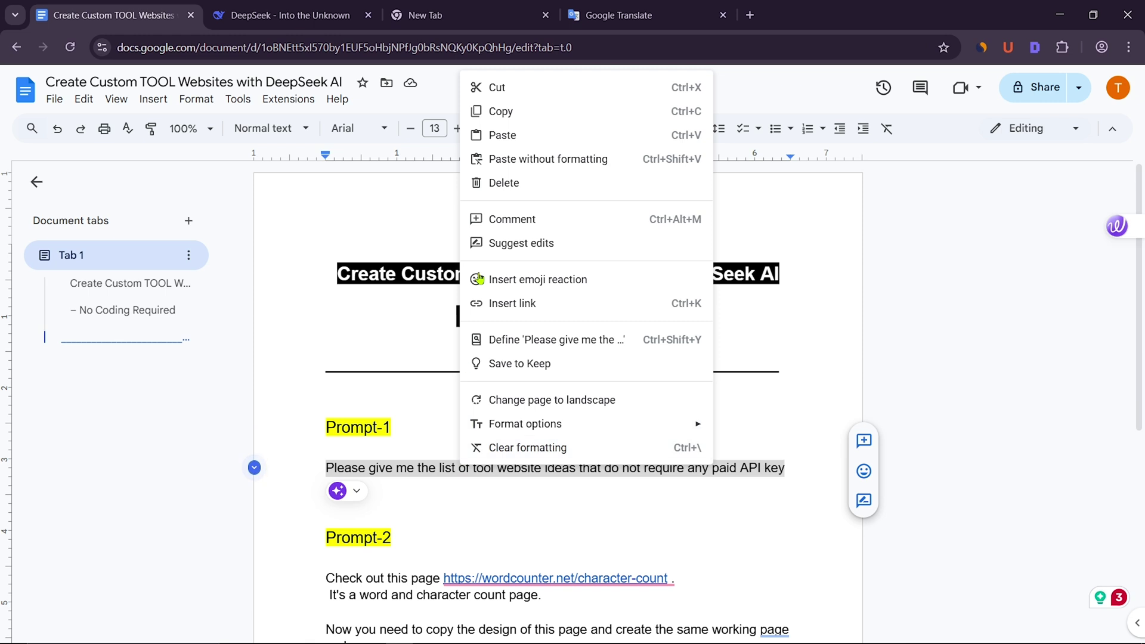
left_click(517, 109)
left_click(287, 13)
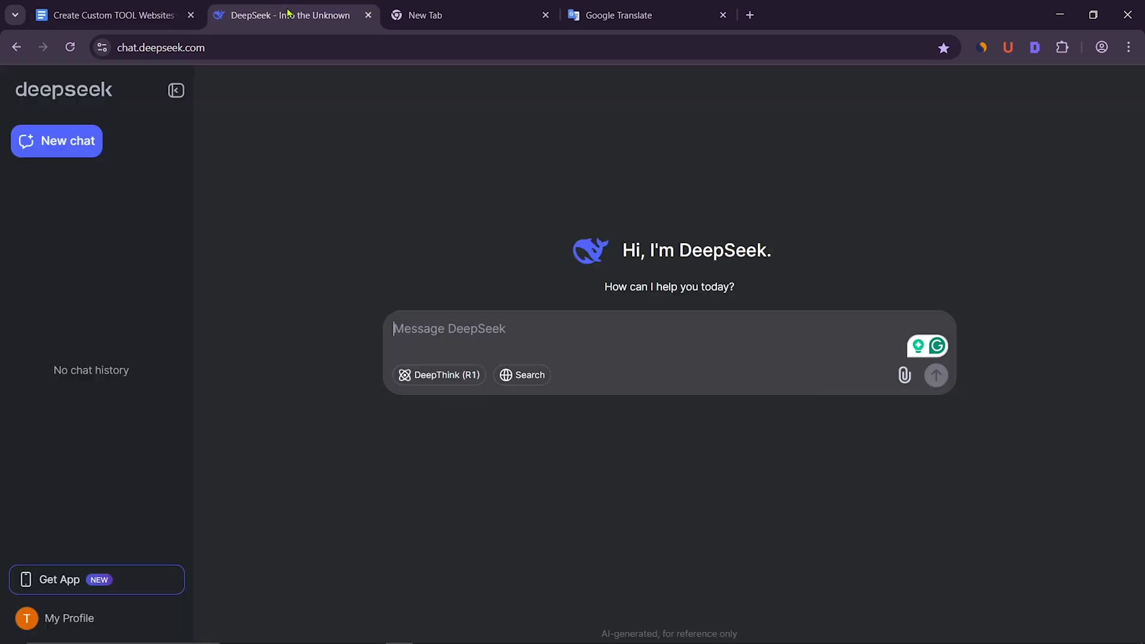
Step: Paste Prompt-1 into DeepSeek's message box and send it
right_click(420, 334)
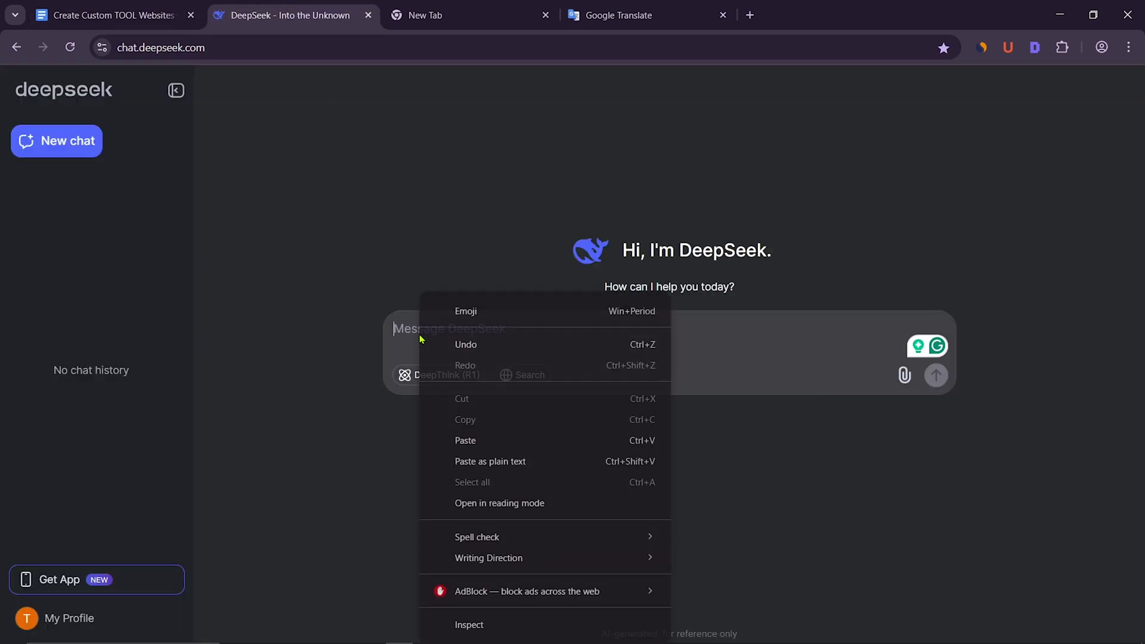
left_click(462, 442)
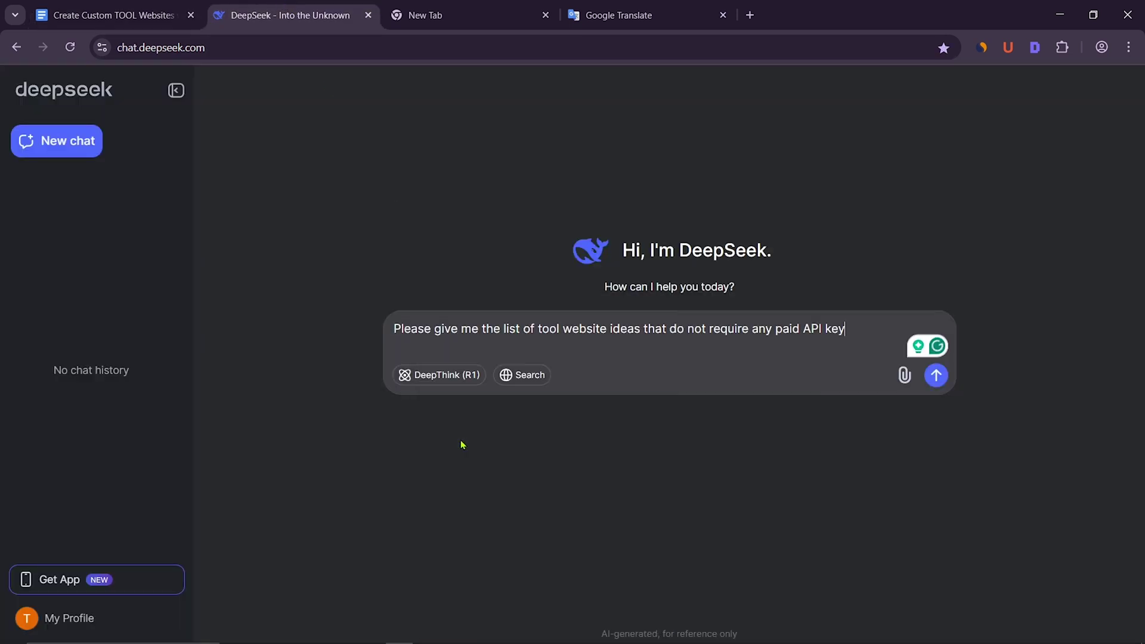
left_click(937, 376)
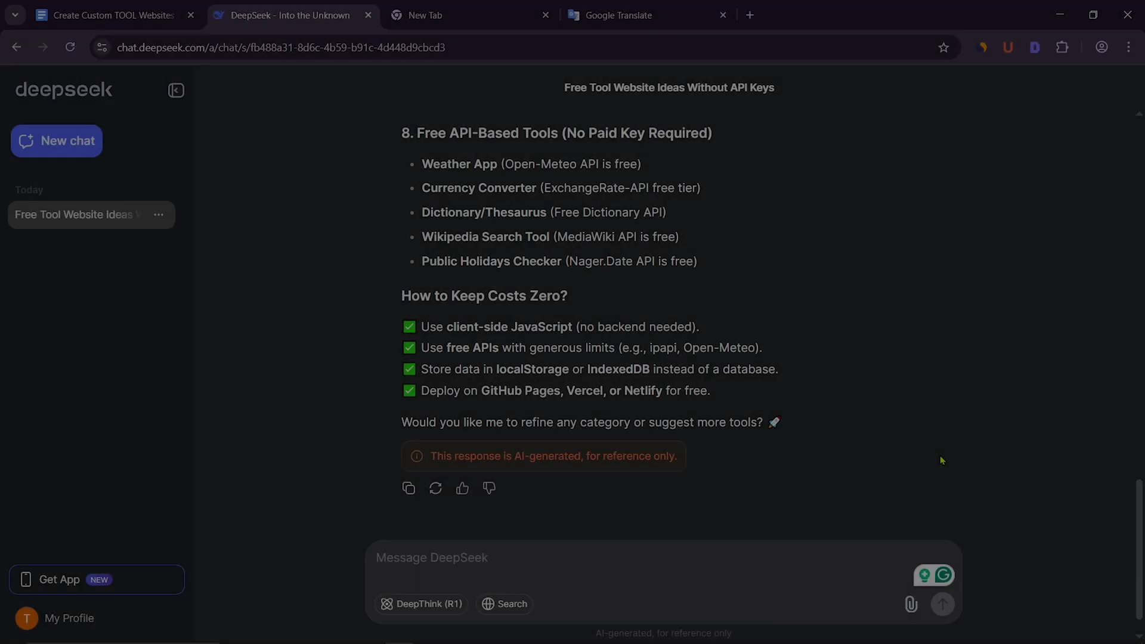
Step: Review the free-tool ideas list and pick 'Word & Character Counter'
scroll(942, 461, "up", 8)
scroll(942, 461, "up", 15)
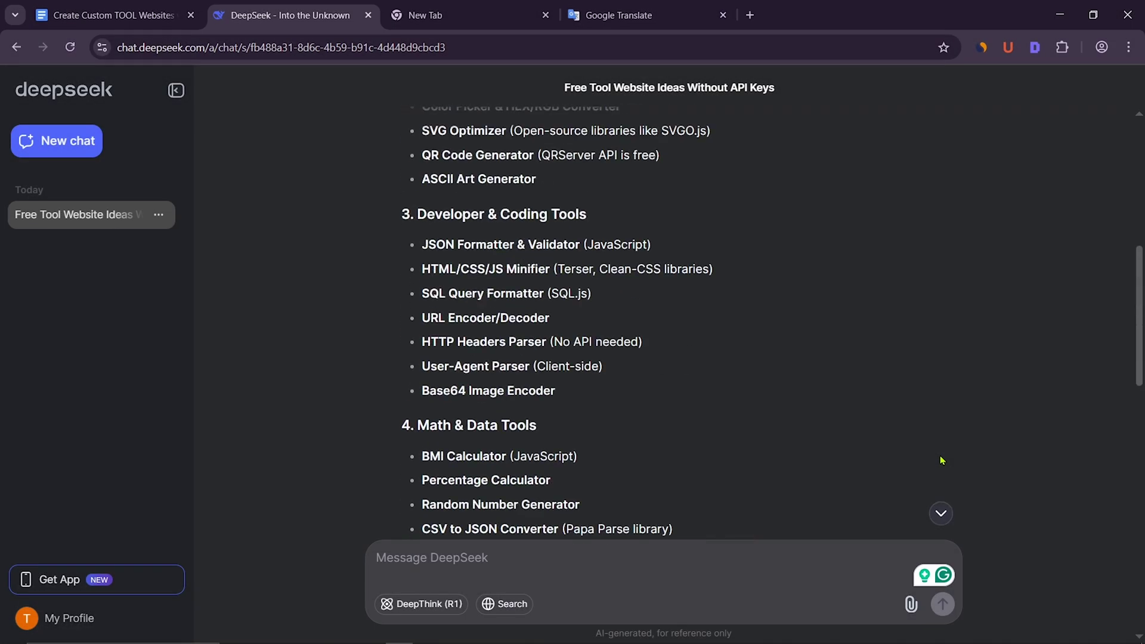
scroll(942, 461, "down", 20)
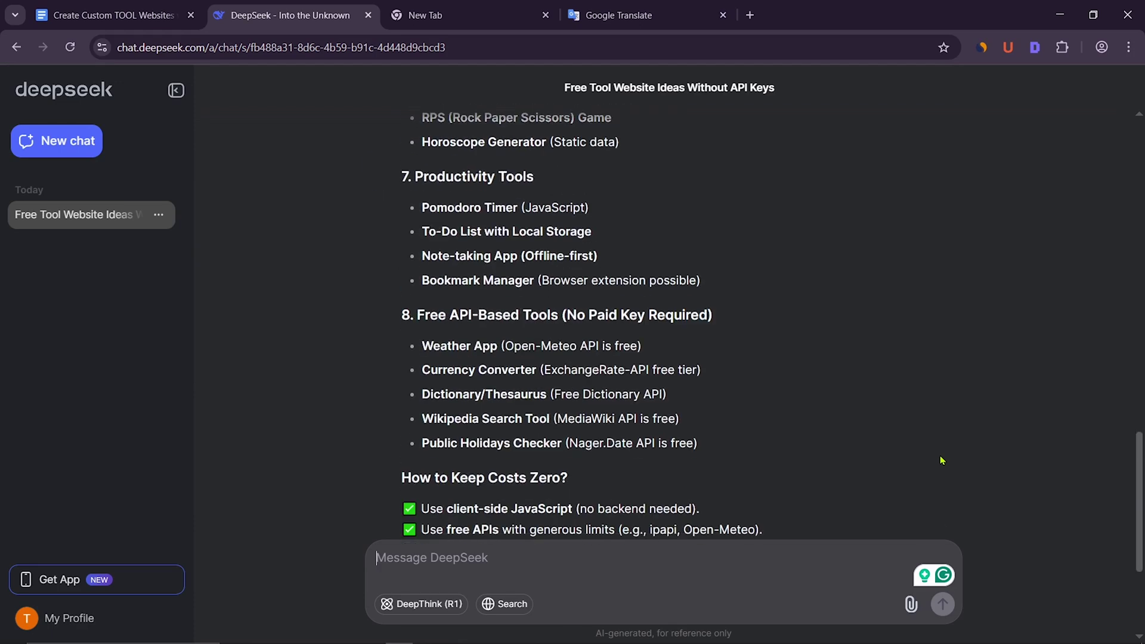
scroll(942, 460, "up", 20)
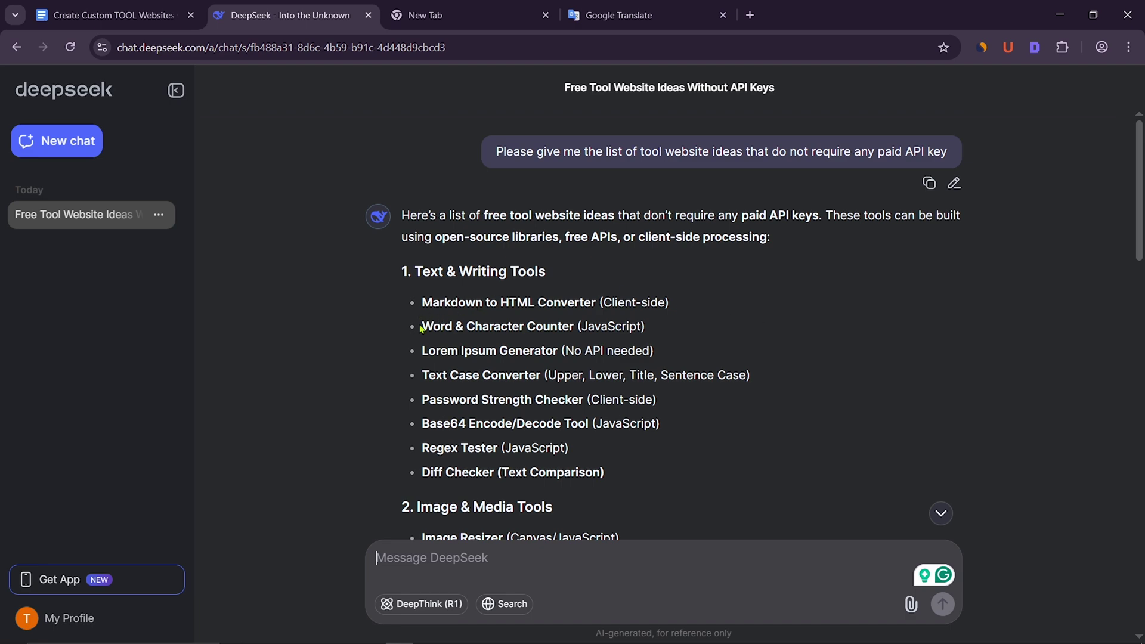
right_click(573, 328)
Step: Google 'Word & Character Counter', open WordCounter.net's Character Counter and check its ~9.1M monthly visits
left_click(621, 382)
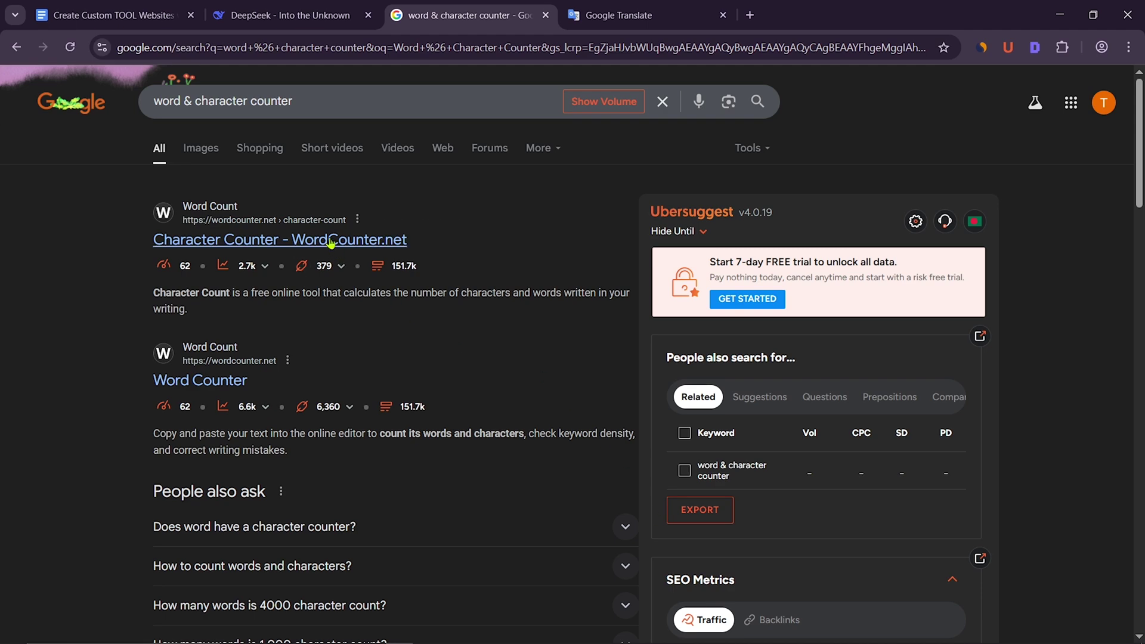
left_click(332, 242)
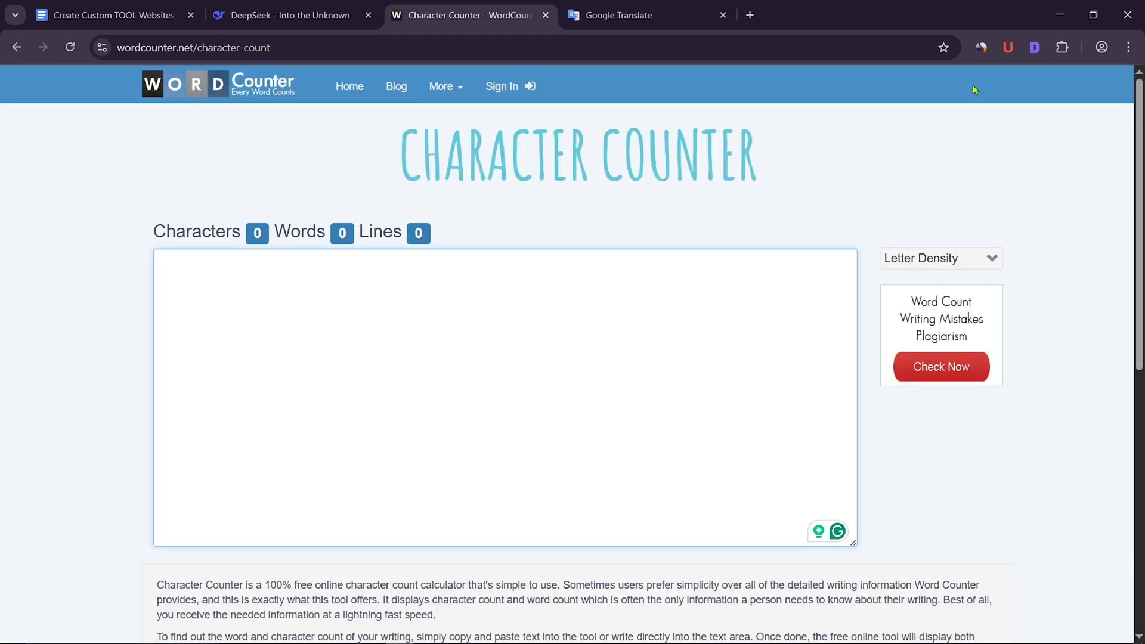
left_click(983, 49)
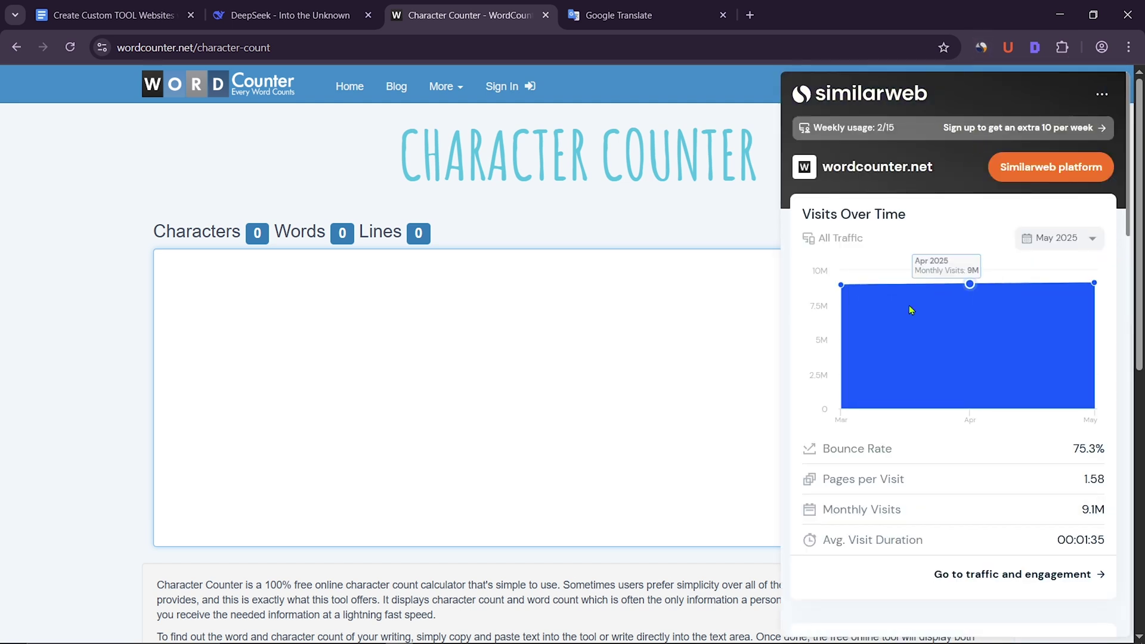
mouse_move(846, 290)
mouse_move(1079, 301)
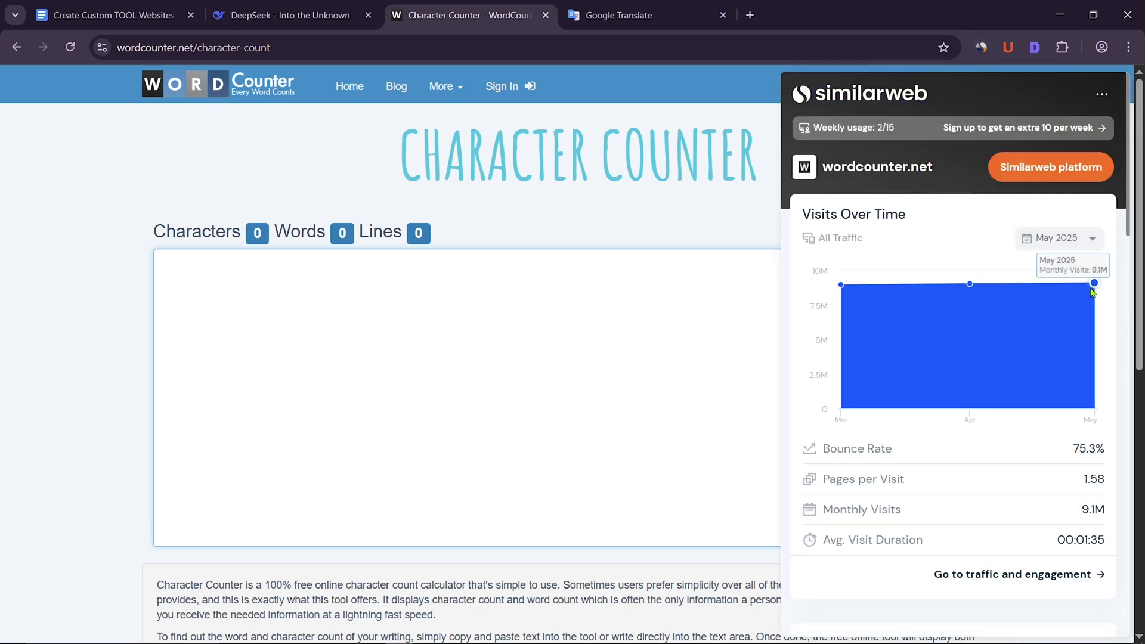
left_click(70, 304)
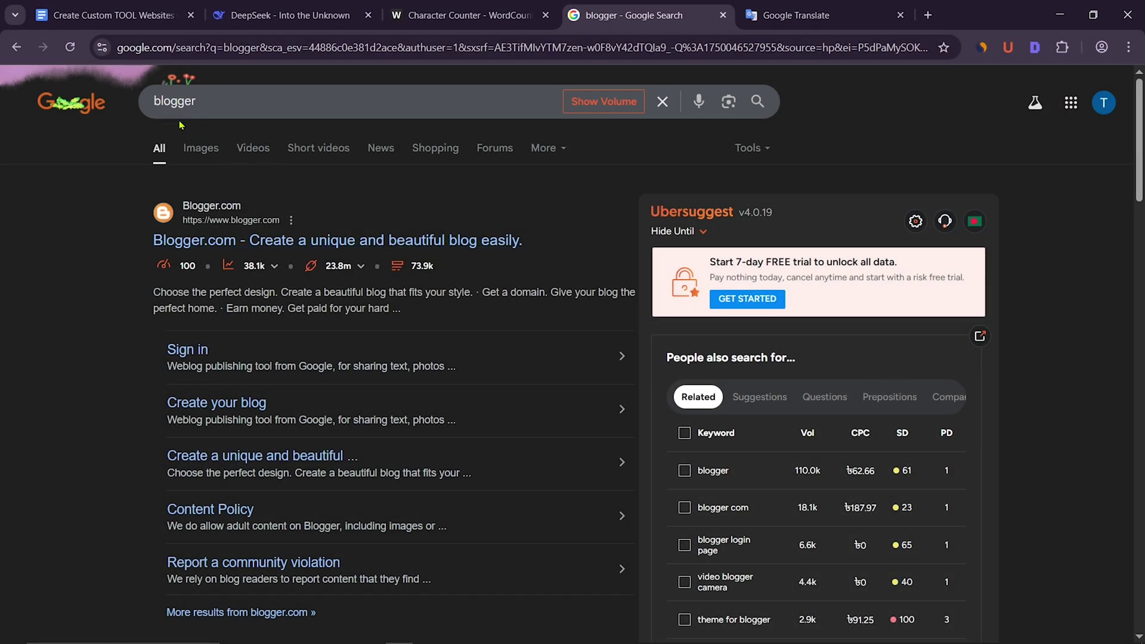
Step: Browse the Google apps grid and results to reach Blogger.com's home page
left_click(1076, 118)
scroll(974, 268, "down", 5)
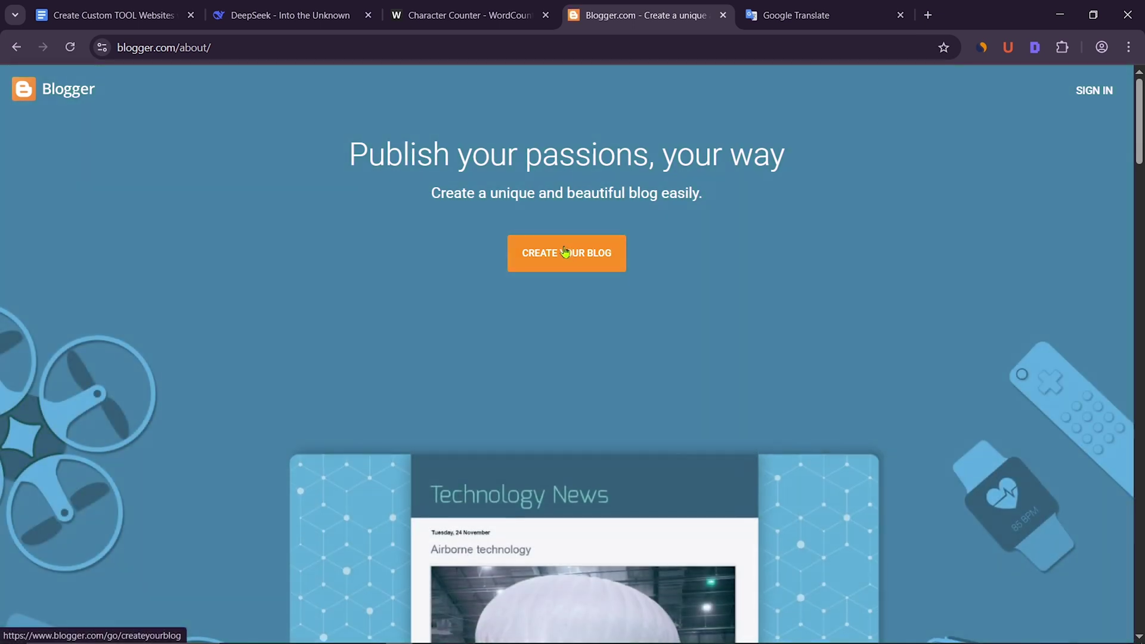
Step: Start a new blog titled CharacterCounter24 with the address CharacterCounter24
left_click(566, 251)
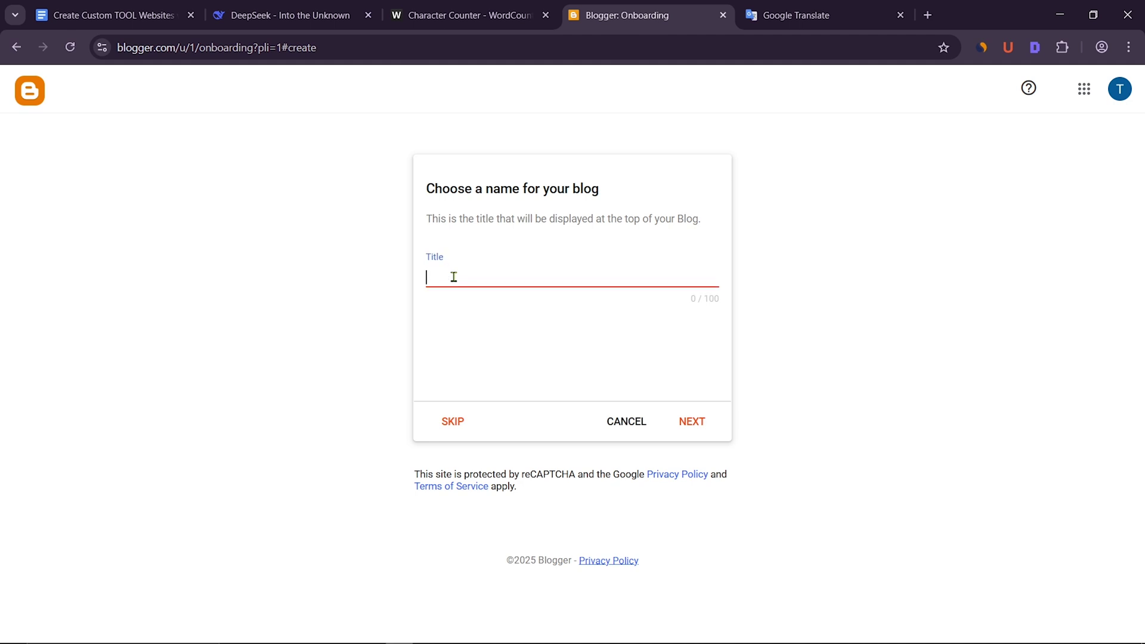
key("super+v")
left_click(500, 337)
left_click(692, 422)
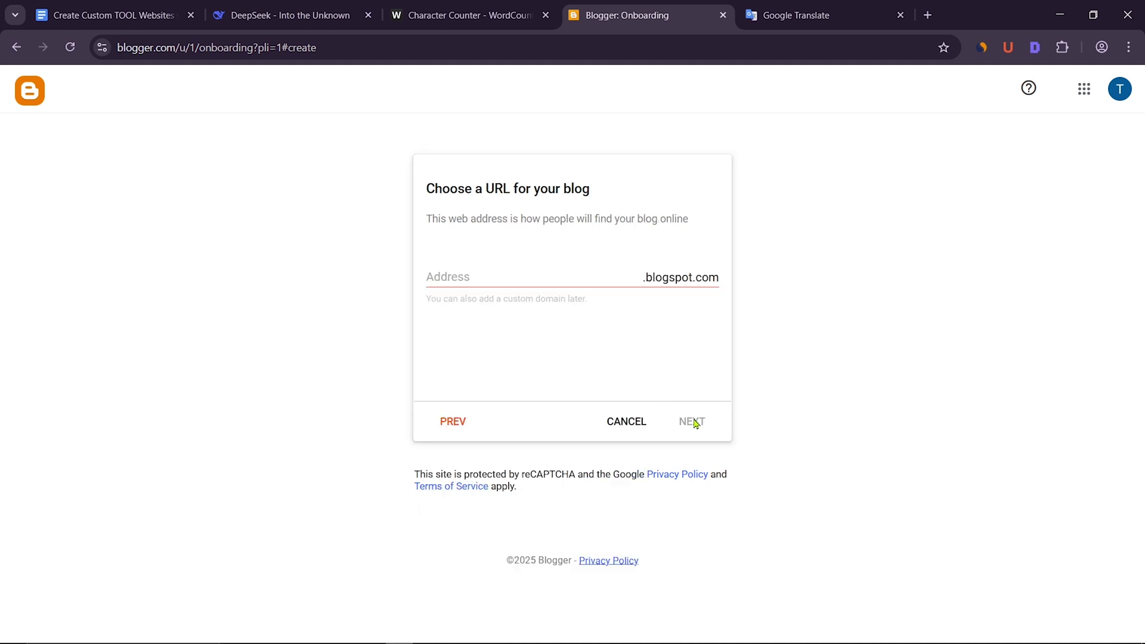
left_click(453, 273)
key("super+v")
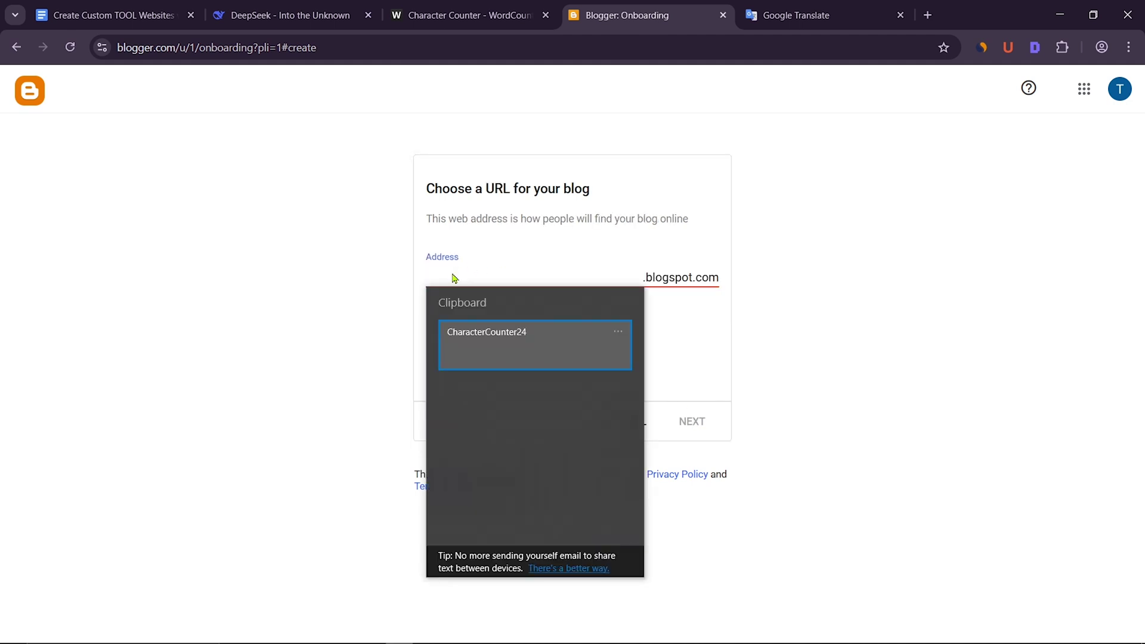
left_click(503, 344)
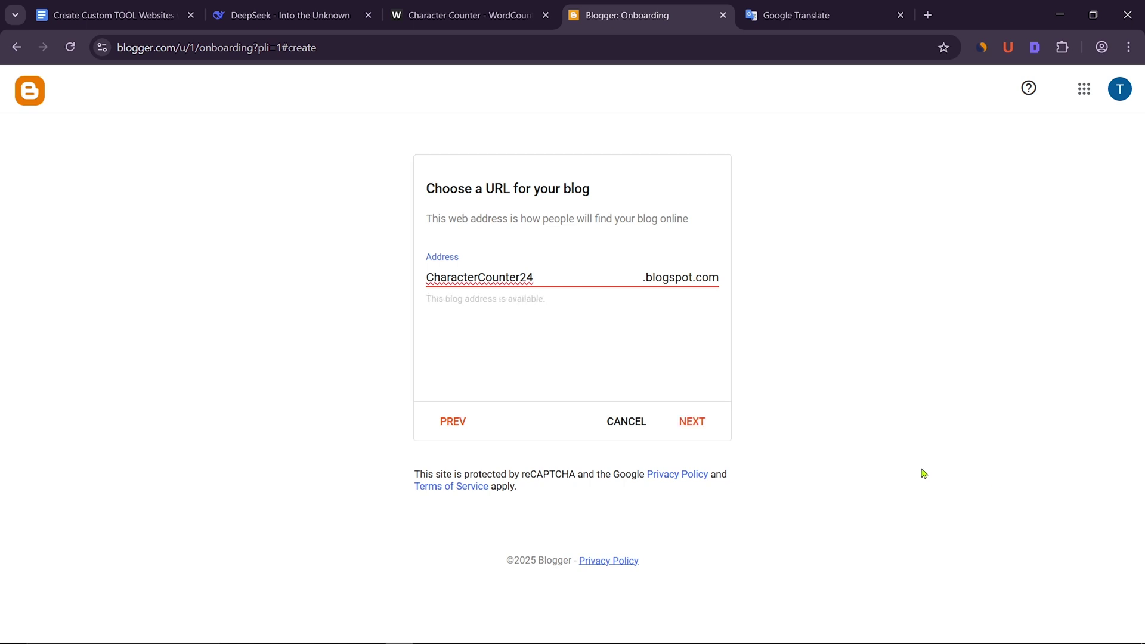
left_click(691, 421)
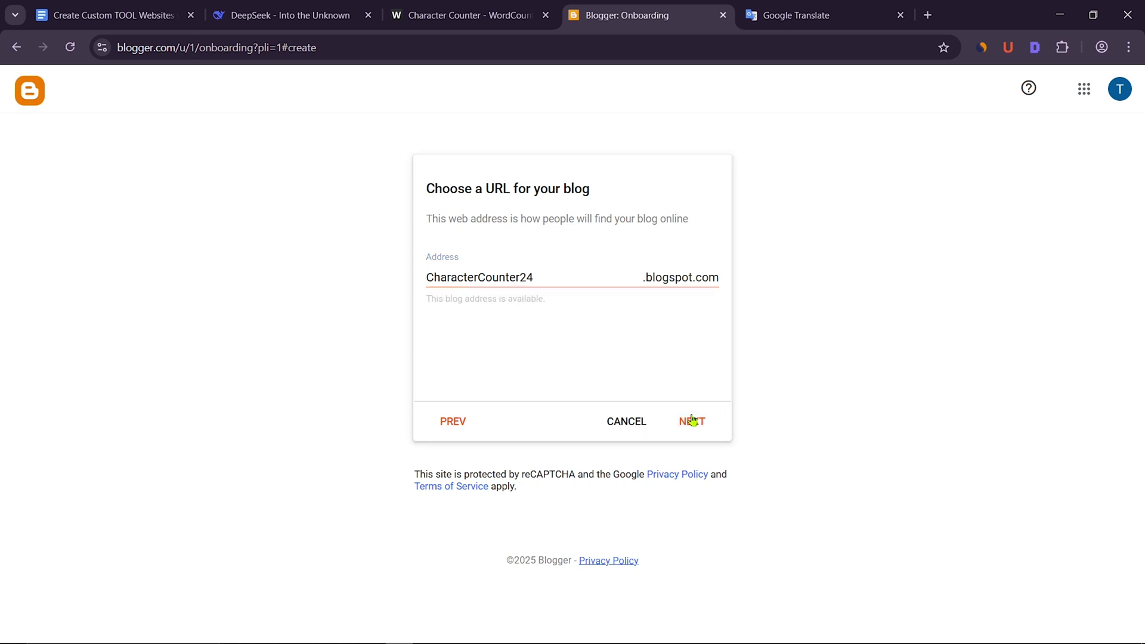
Step: Paste the display name from clipboard history and finish the blog setup
left_click(458, 278)
key("super+v")
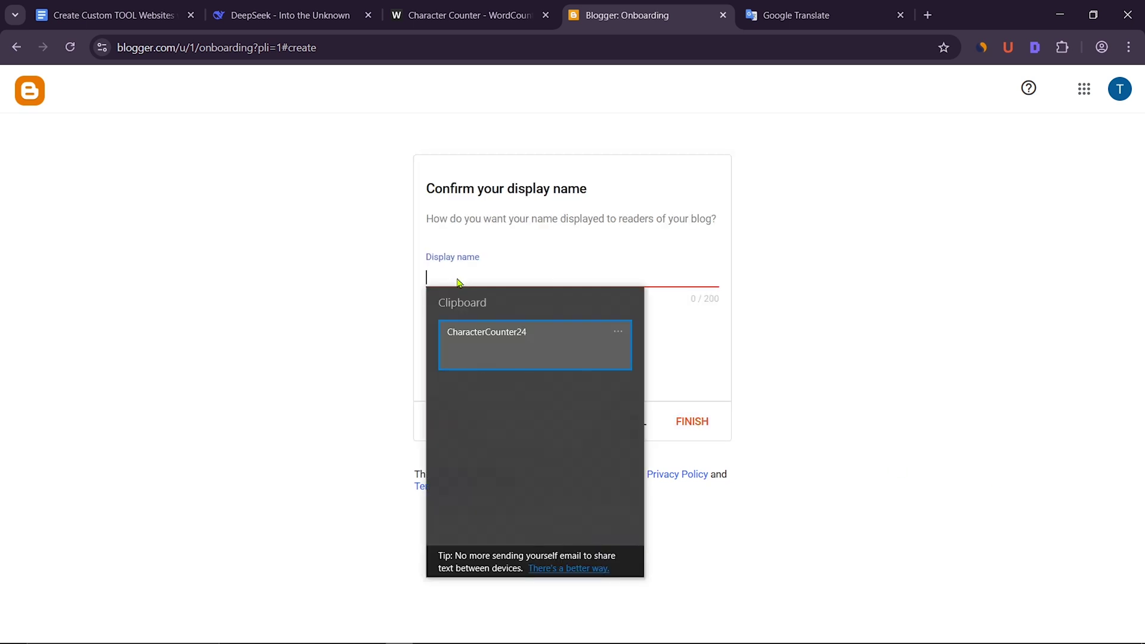
left_click(478, 333)
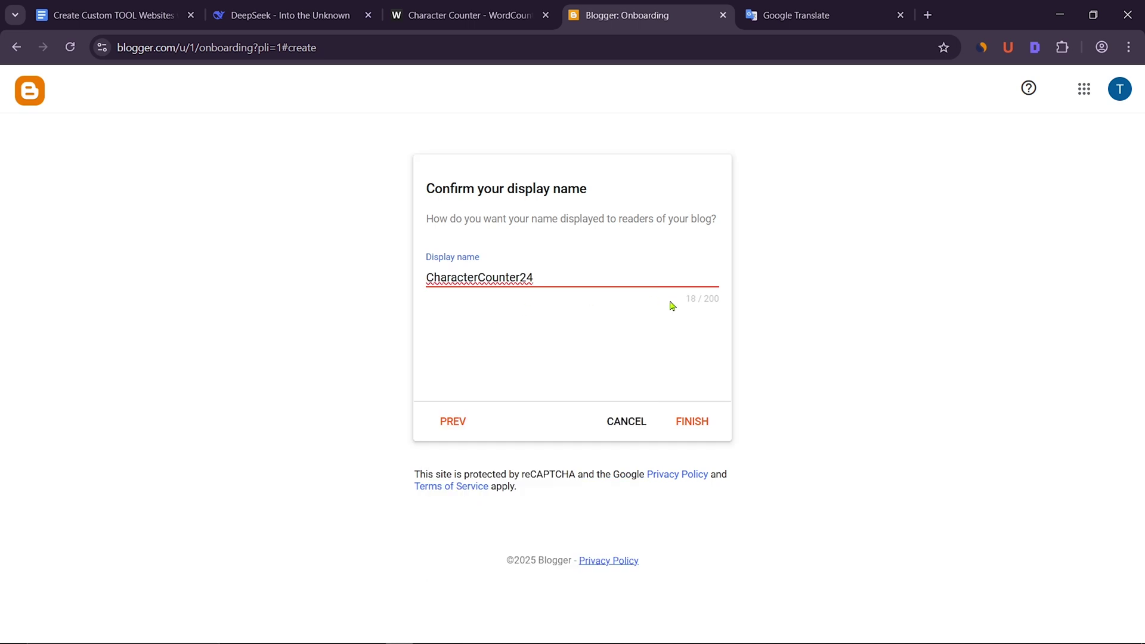
left_click(693, 422)
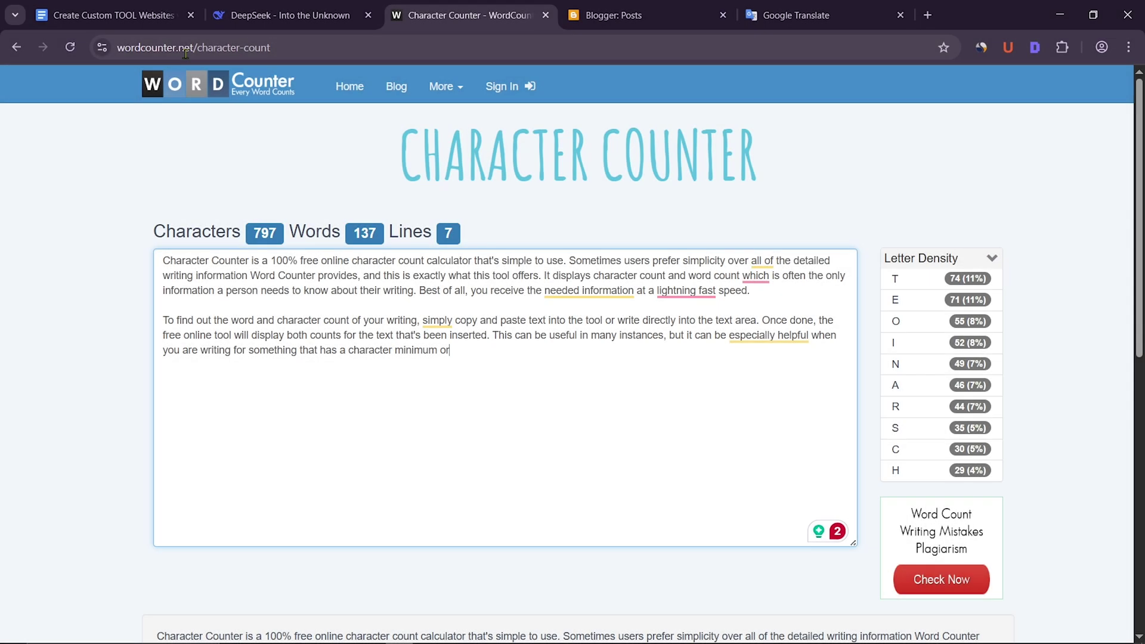
Step: Copy the wordcounter.net character-count page's URL from the address bar
left_click(184, 48)
right_click(185, 53)
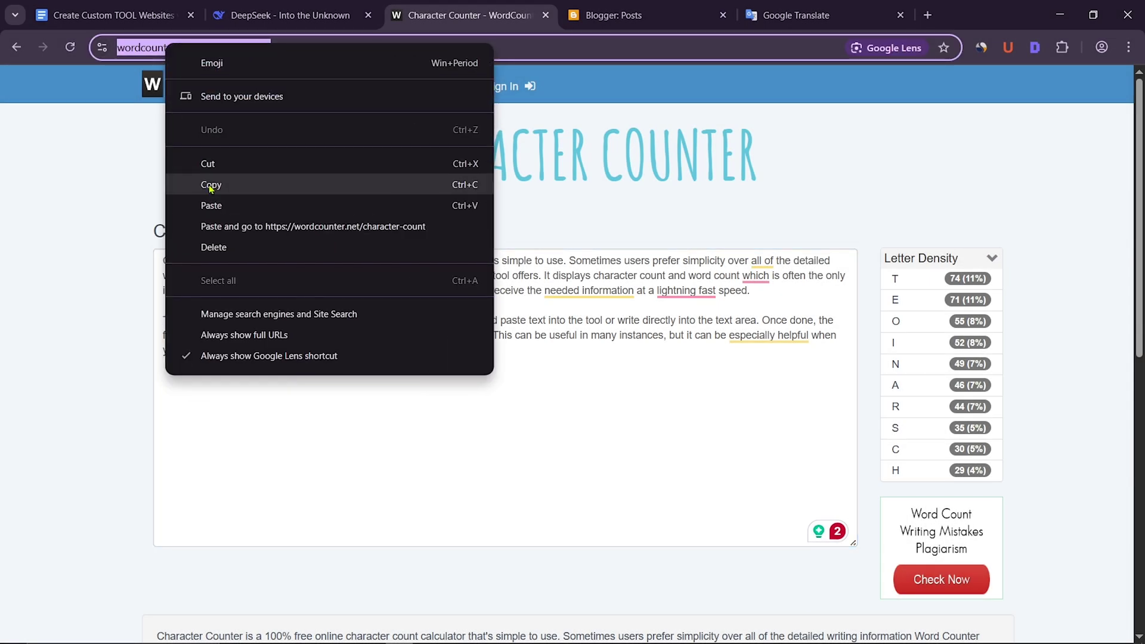
left_click(229, 190)
Step: Select and copy the full Prompt-2 text in the Google Docs notes
left_click(129, 6)
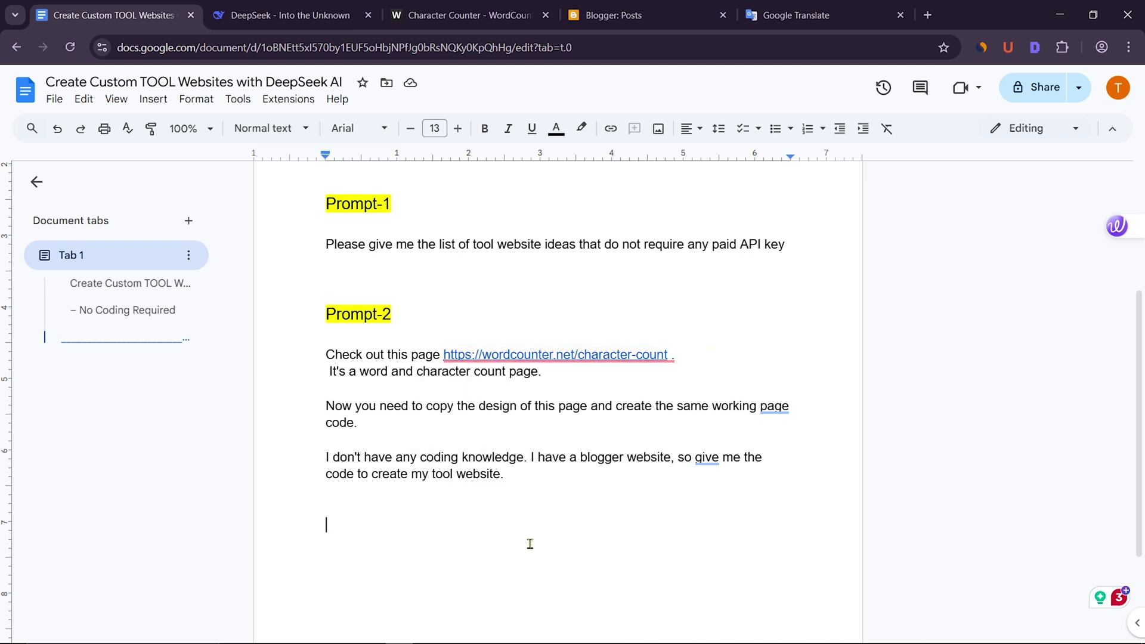
left_click_drag(530, 544, 301, 358)
right_click(373, 361)
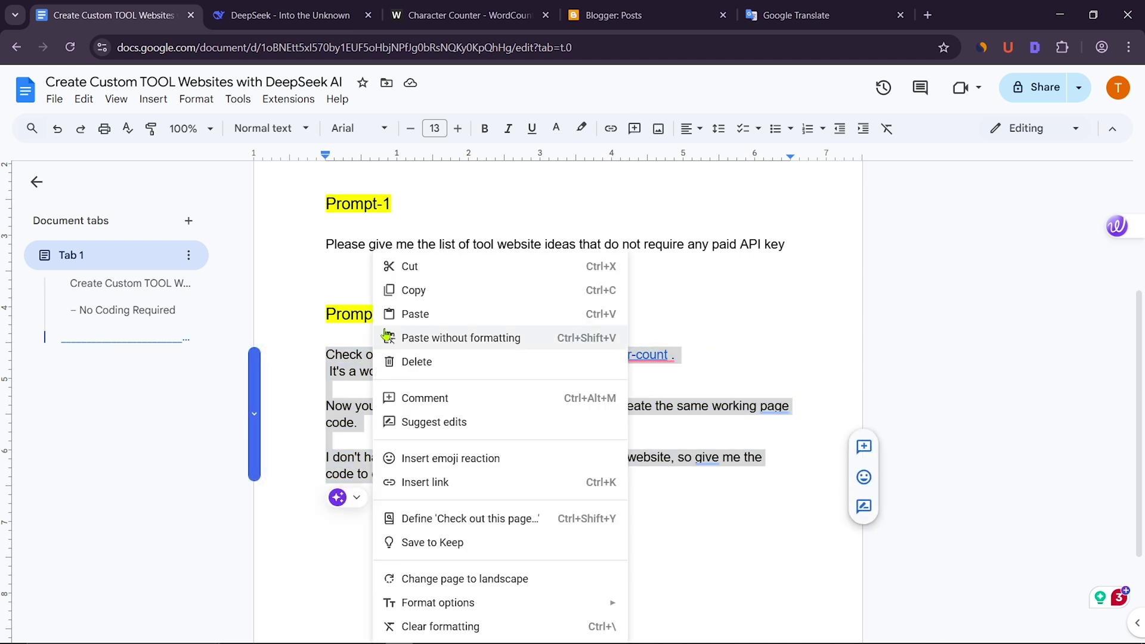
left_click(395, 291)
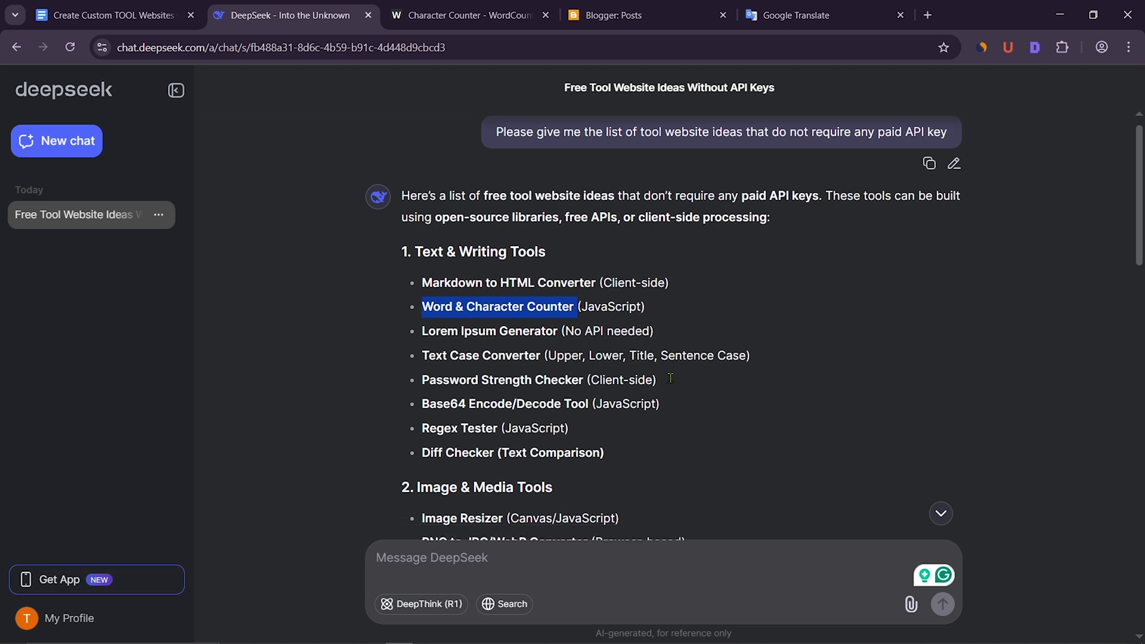
Step: Paste Prompt-2 into DeepSeek's message box and send it
scroll(671, 378, "down", 20)
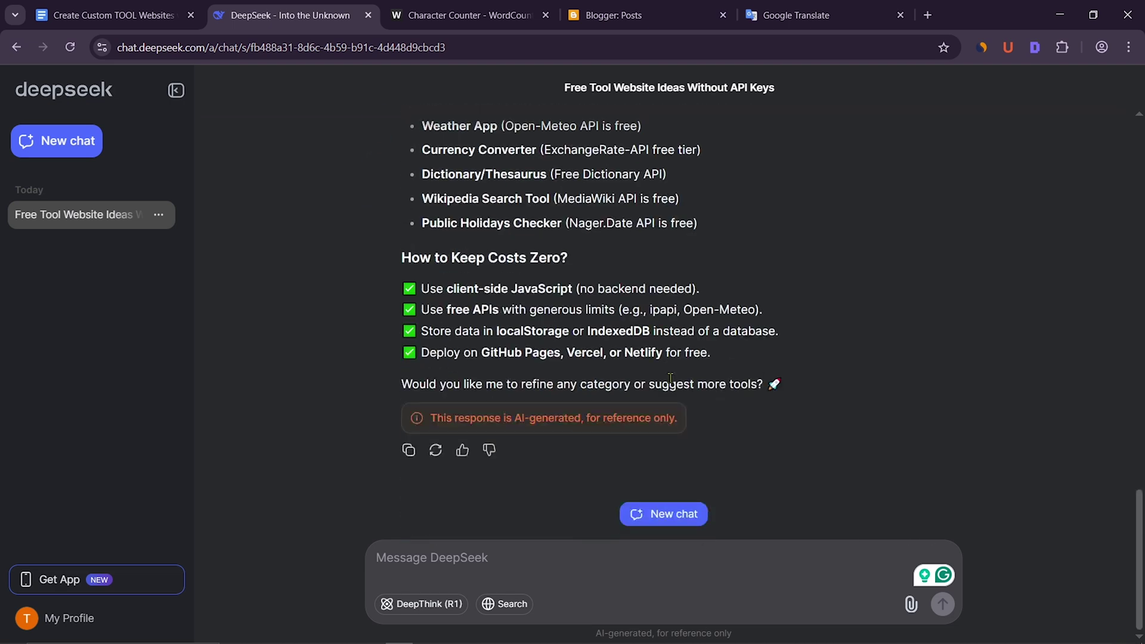
right_click(410, 564)
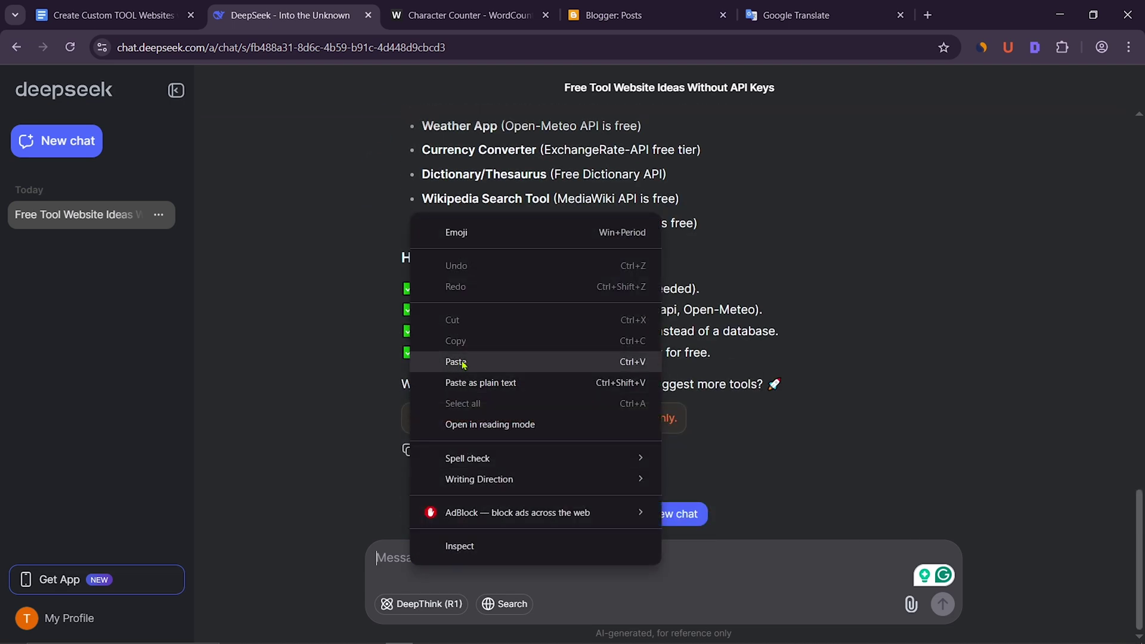
left_click(429, 360)
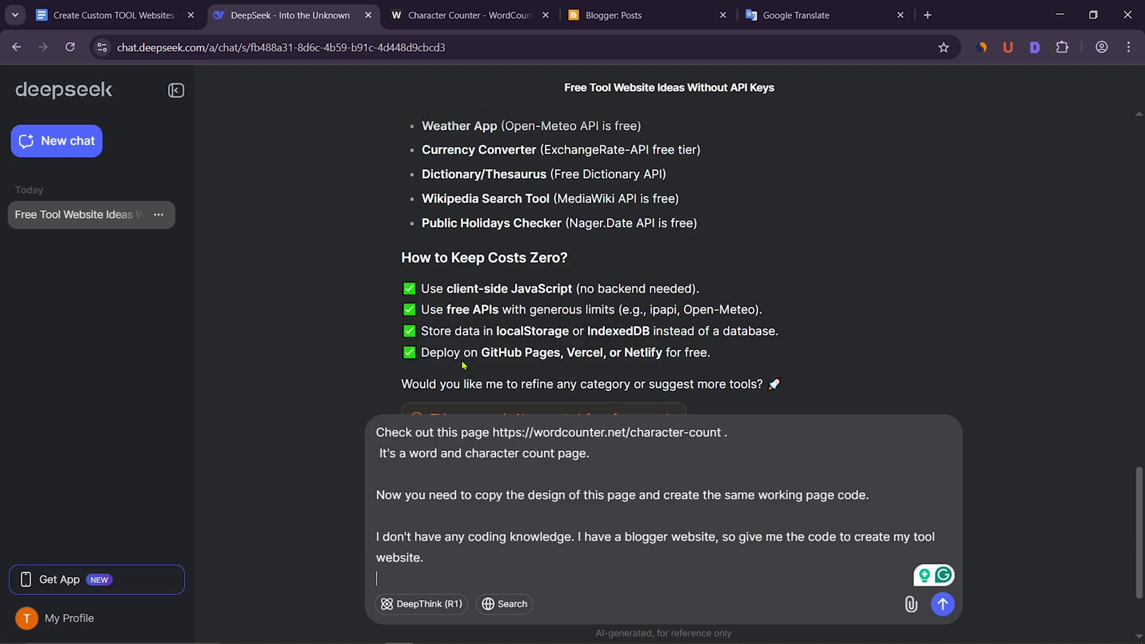
left_click(941, 605)
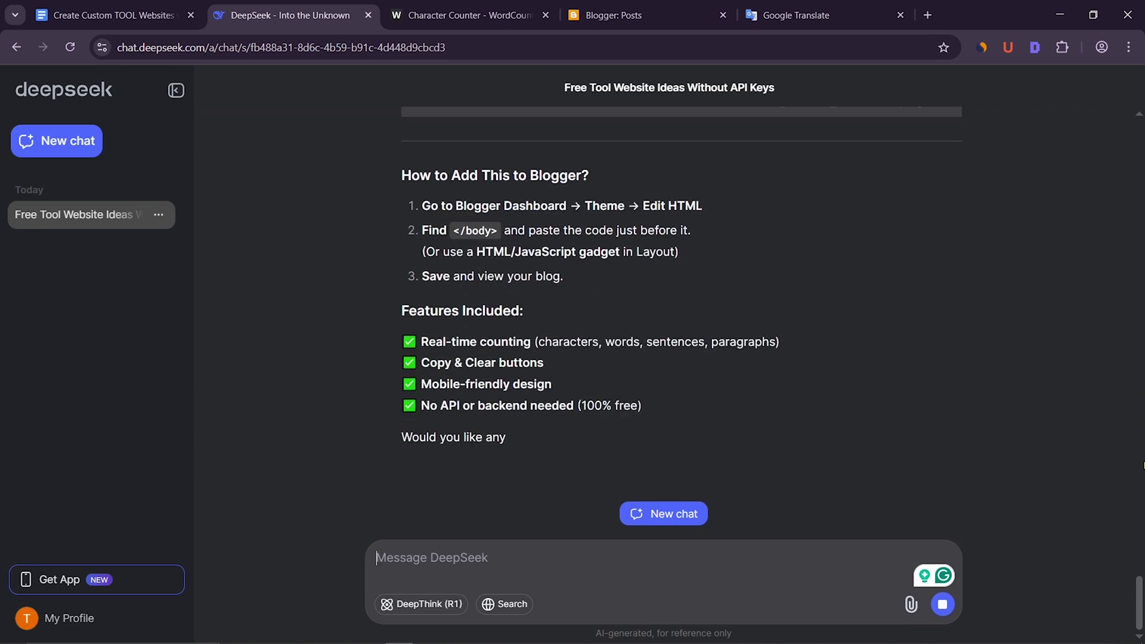
Step: Run a preview of the generated counter tool, close it, and copy the HTML code
scroll(1072, 381, "up", 20)
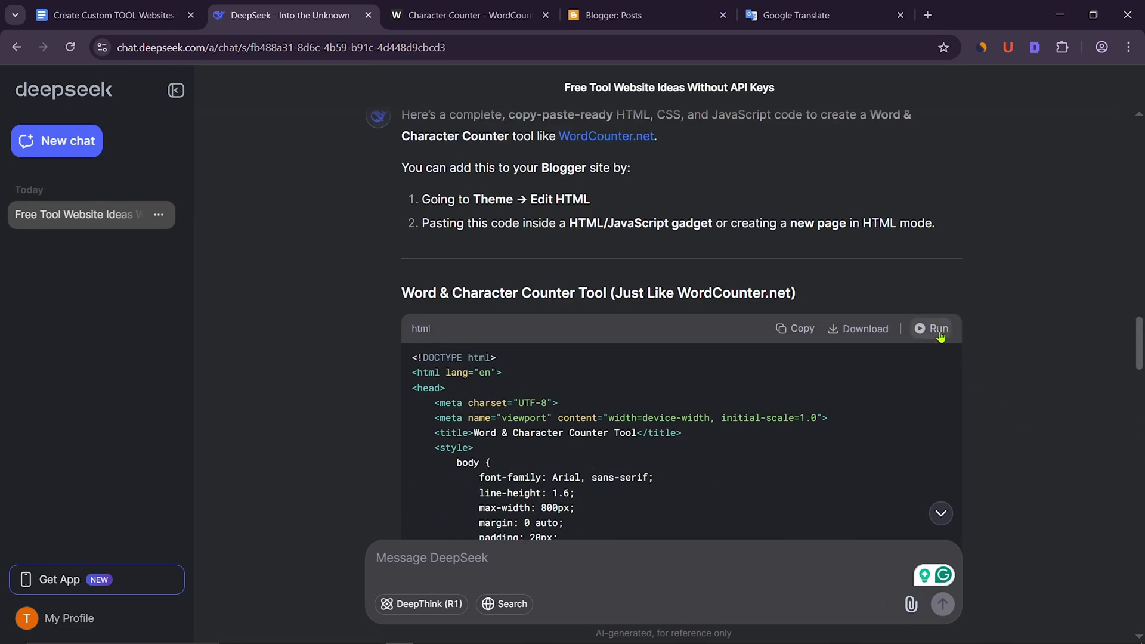
left_click(937, 329)
left_click(1123, 85)
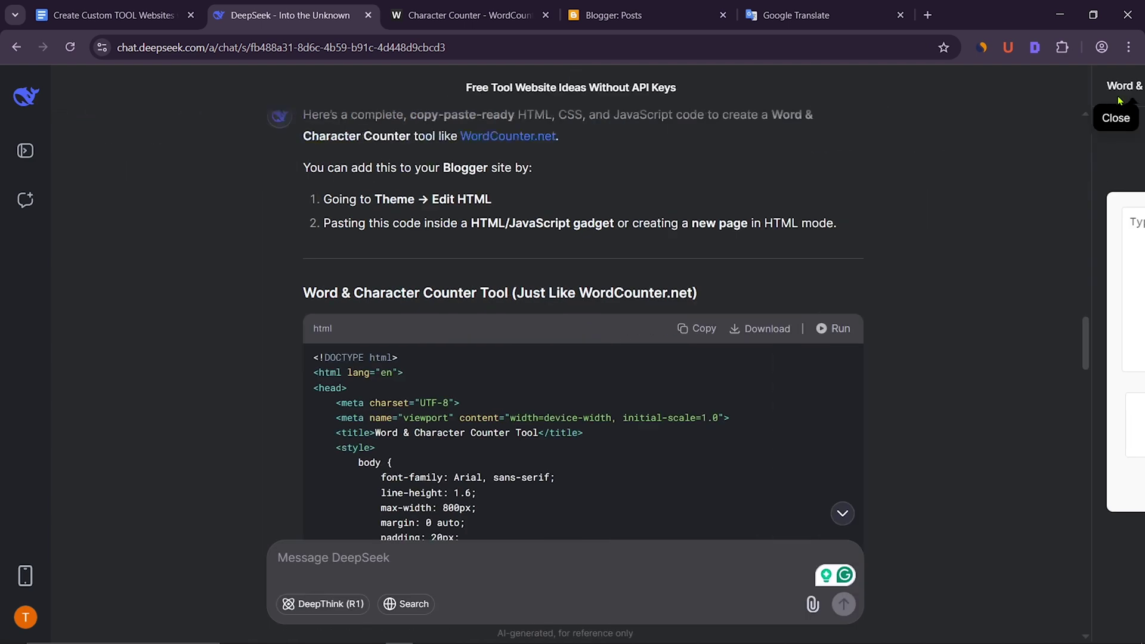
left_click(714, 333)
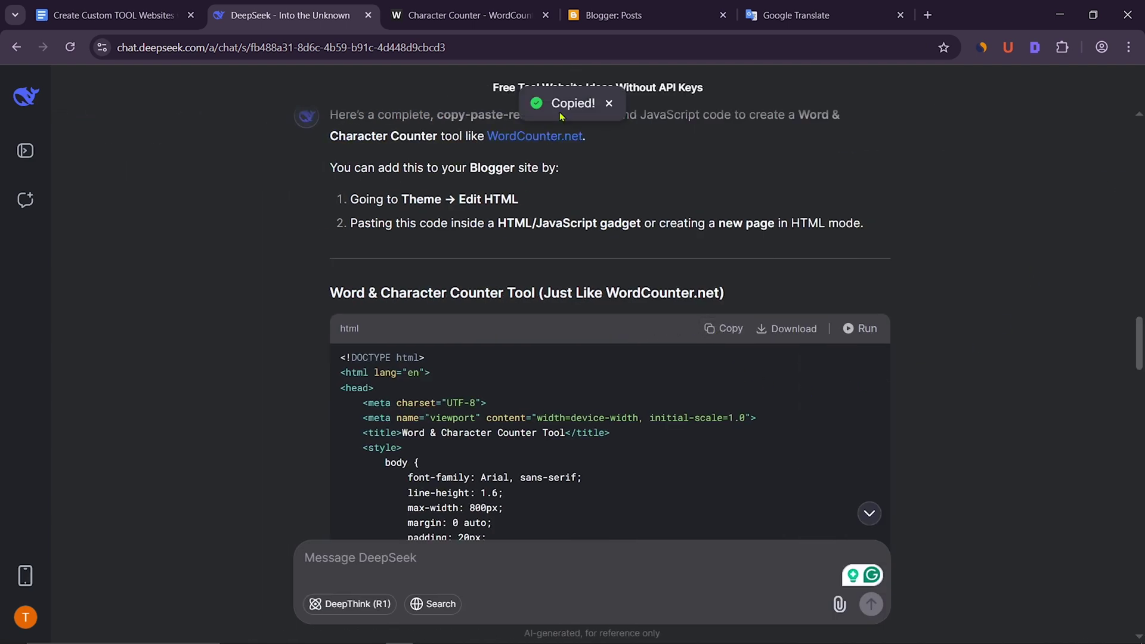
left_click(601, 7)
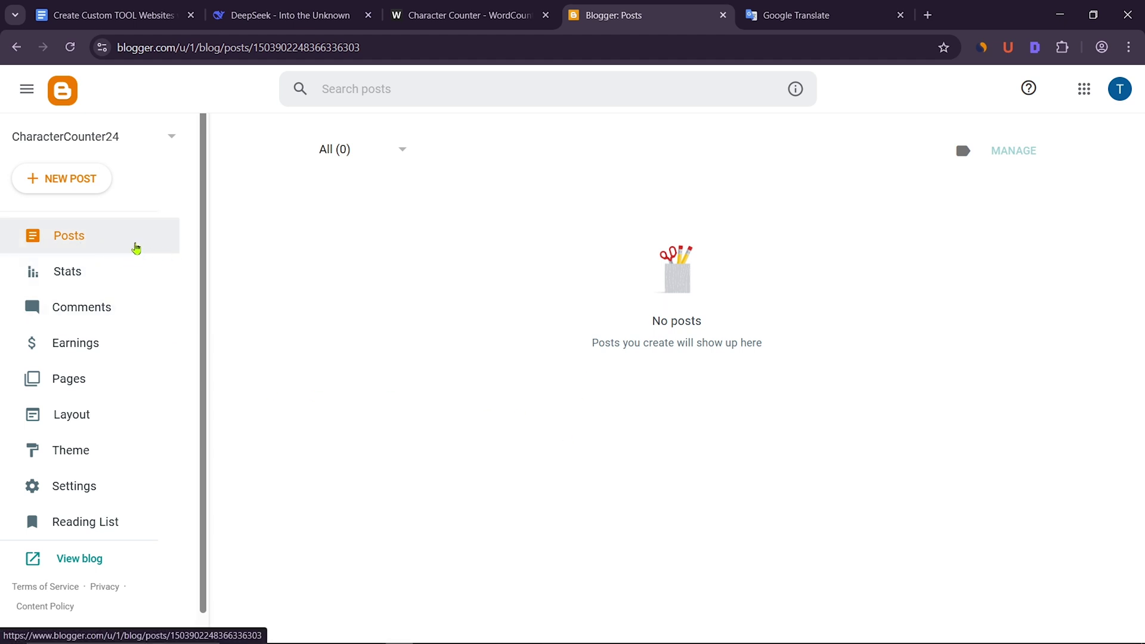
Step: Create a new page and replace its HTML placeholder with the pasted counter tool code
left_click(83, 391)
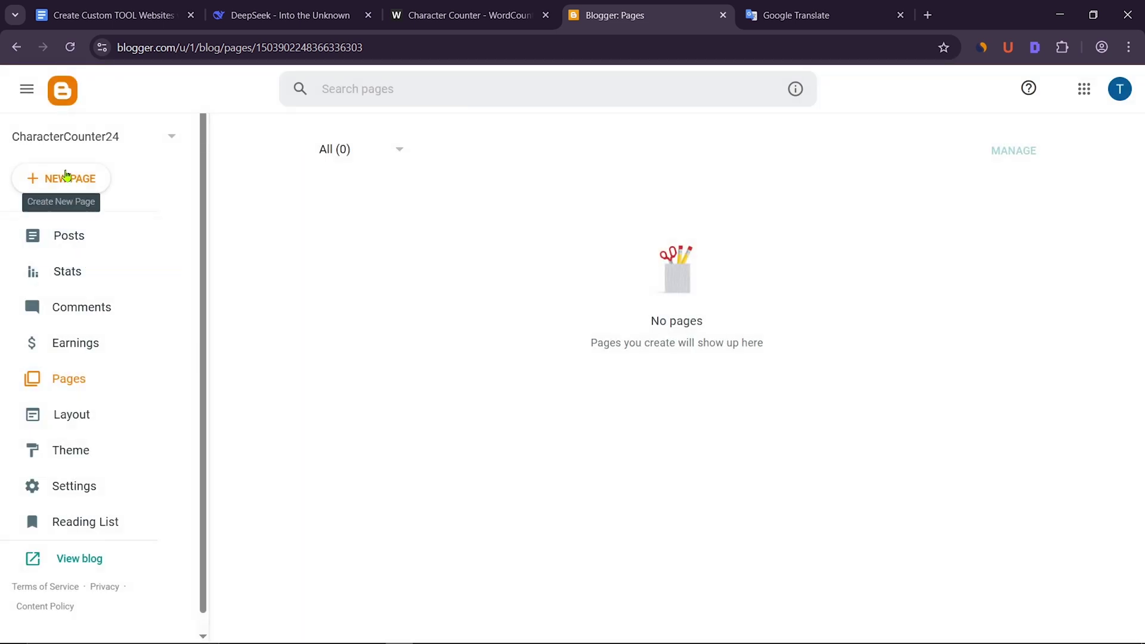
left_click(67, 177)
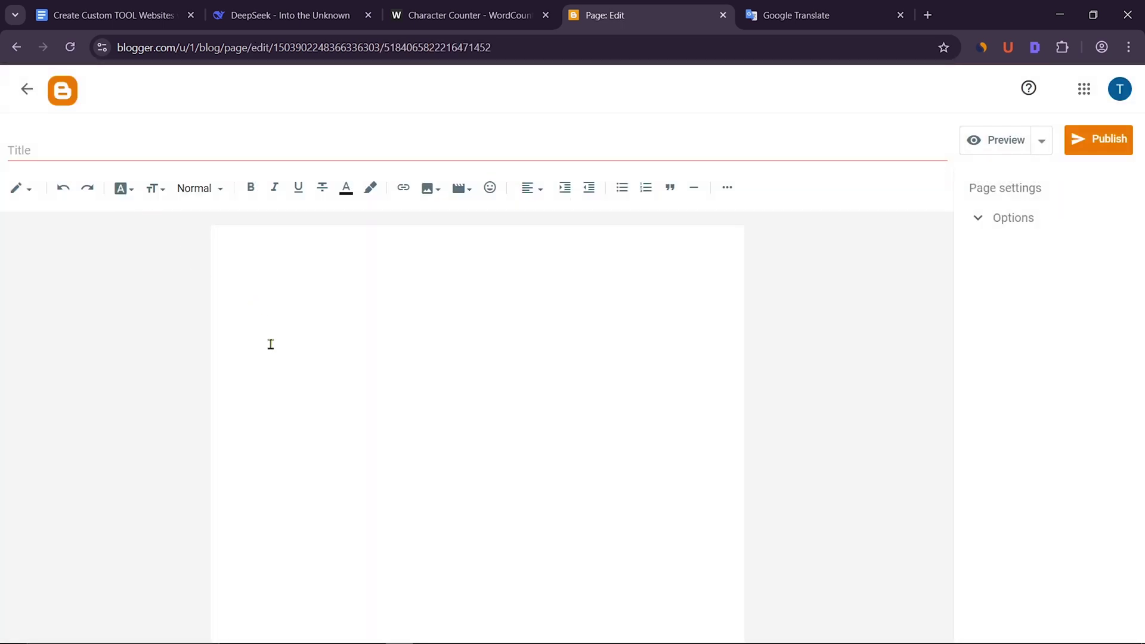
left_click(23, 190)
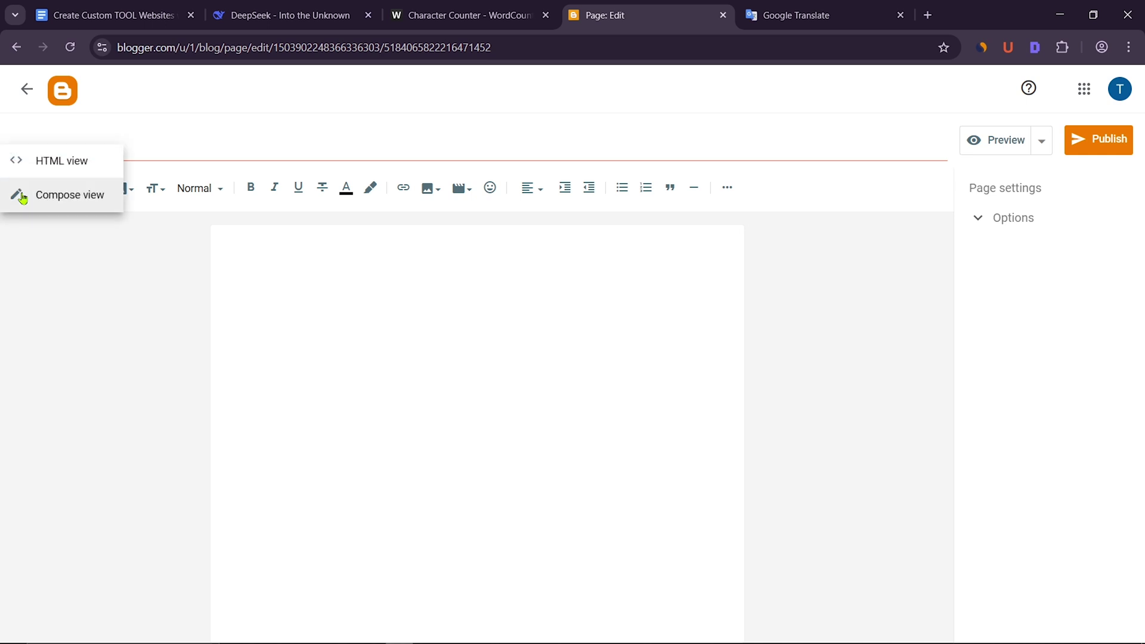
left_click(52, 164)
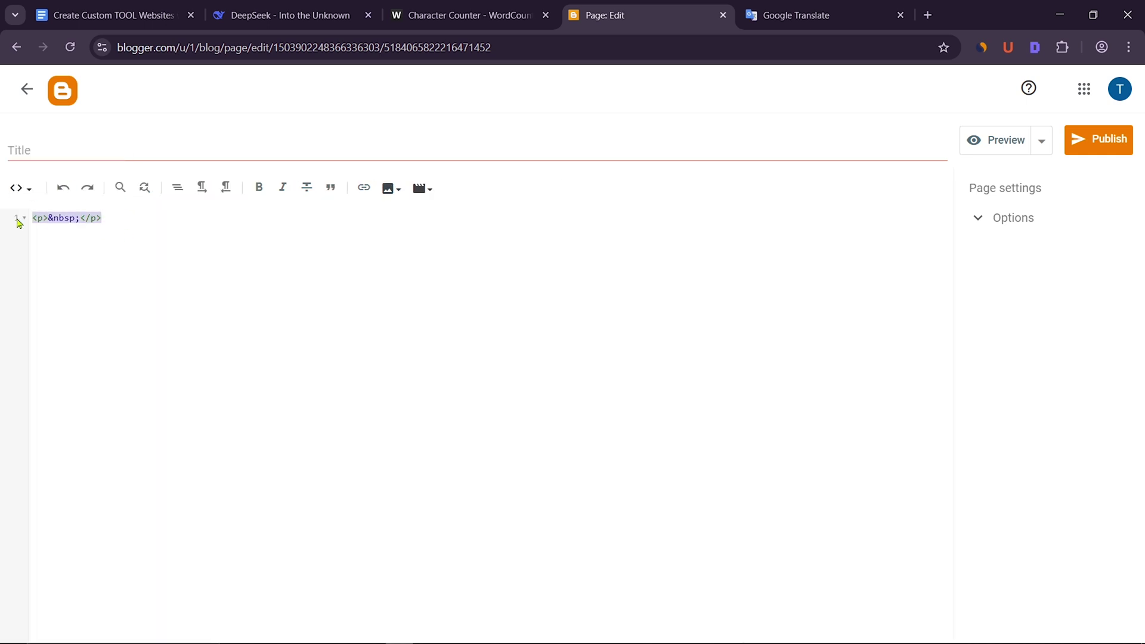
key("BackSpace")
right_click(51, 220)
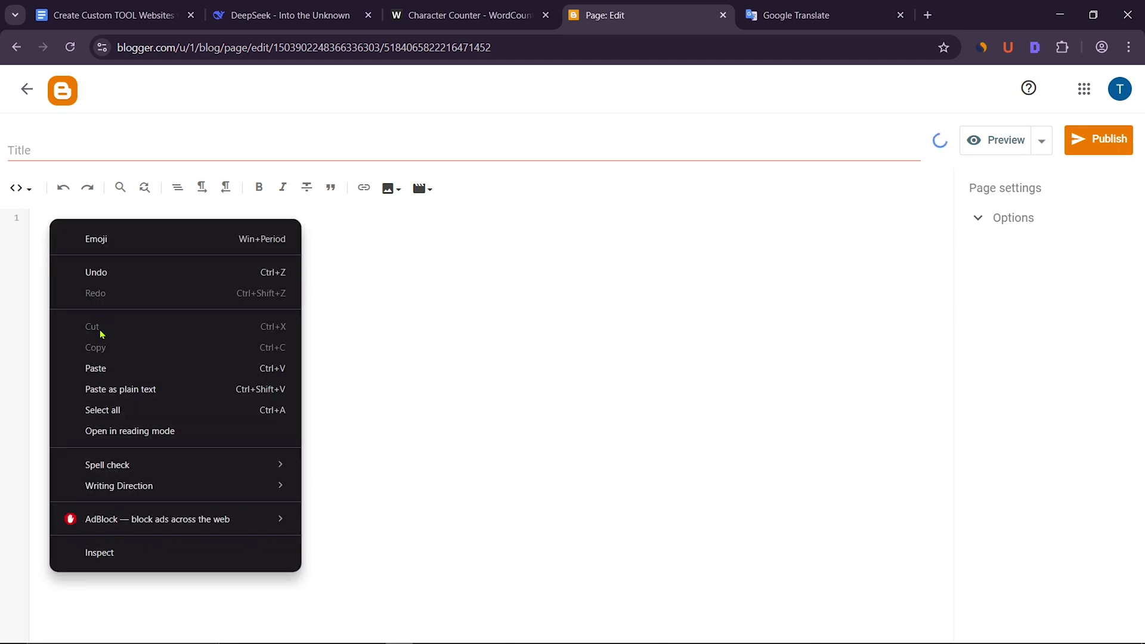
left_click(105, 370)
Step: Switch the page editor back to Compose view
scroll(248, 383, "up", 20)
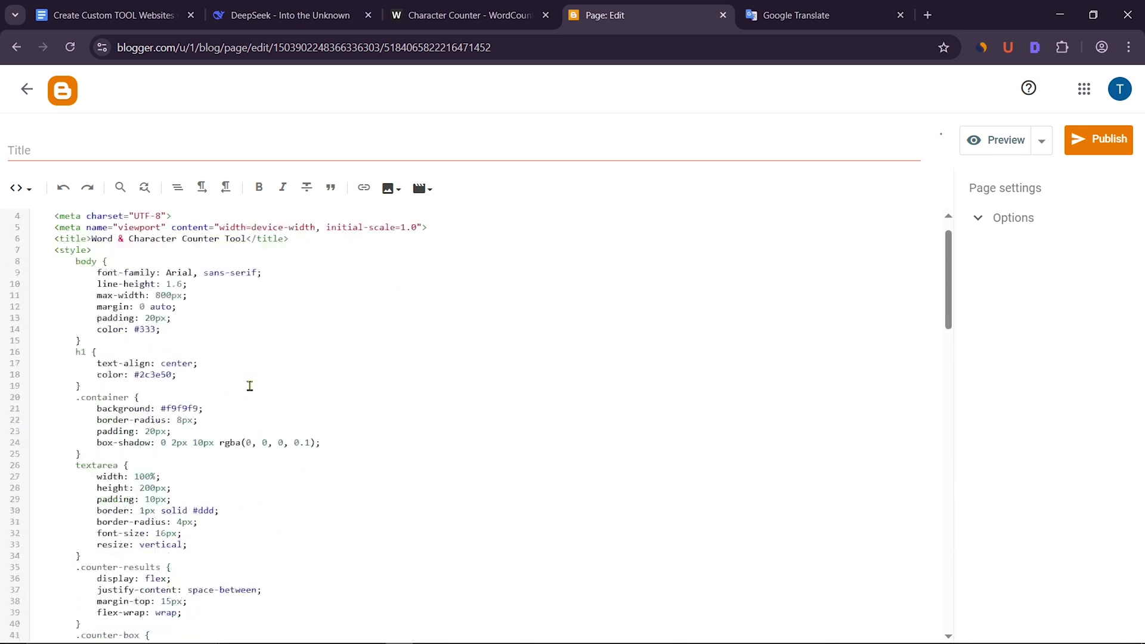
left_click(23, 192)
left_click(52, 233)
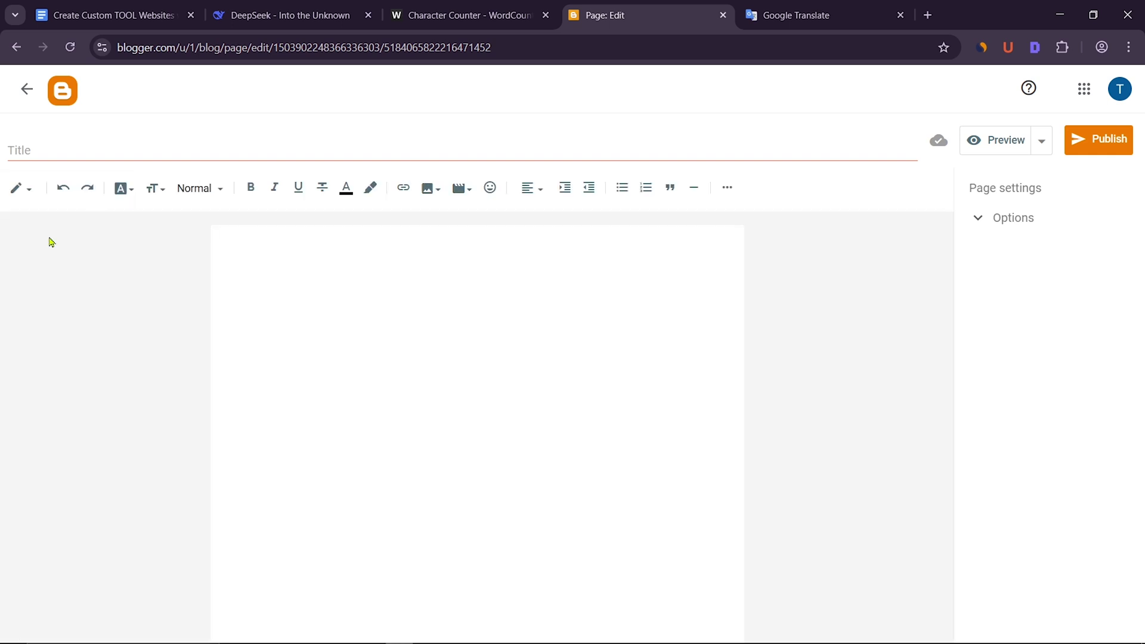
Step: Title the page 'Word & Character Counter Tool' using DeepSeek's heading, then publish and confirm
left_click(338, 24)
left_click_drag(330, 293, 529, 297)
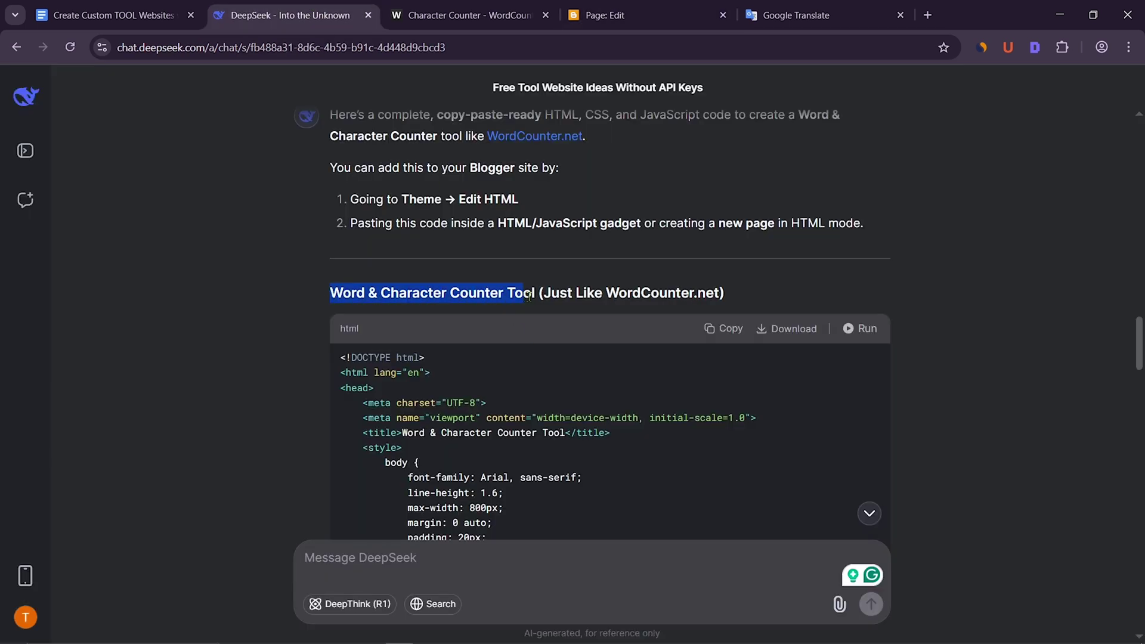
right_click(487, 292)
left_click(512, 356)
left_click(597, 15)
right_click(30, 150)
left_click(78, 260)
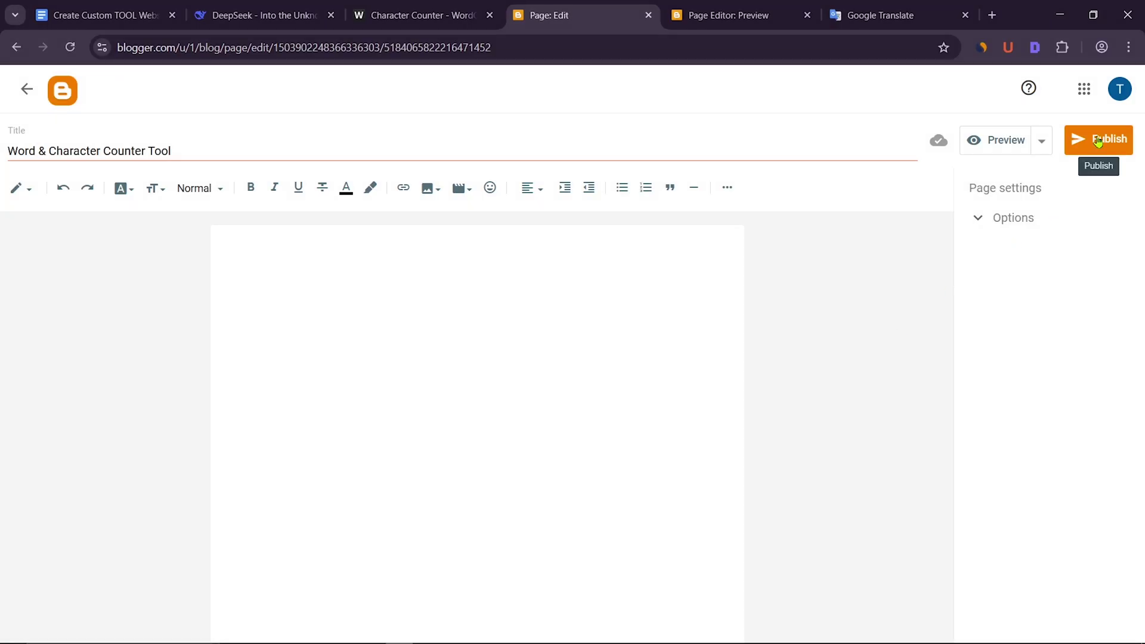
left_click(1099, 140)
left_click(636, 391)
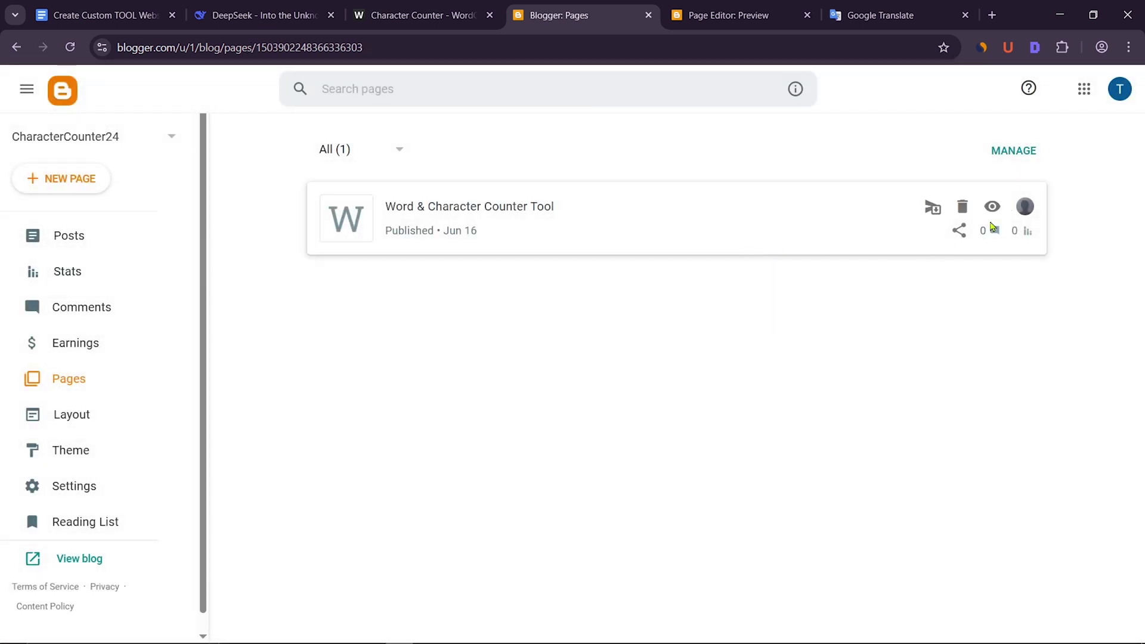
Step: View the published page and paste WordCounter.net's sample text in, showing 799 characters and 137 words
left_click(992, 208)
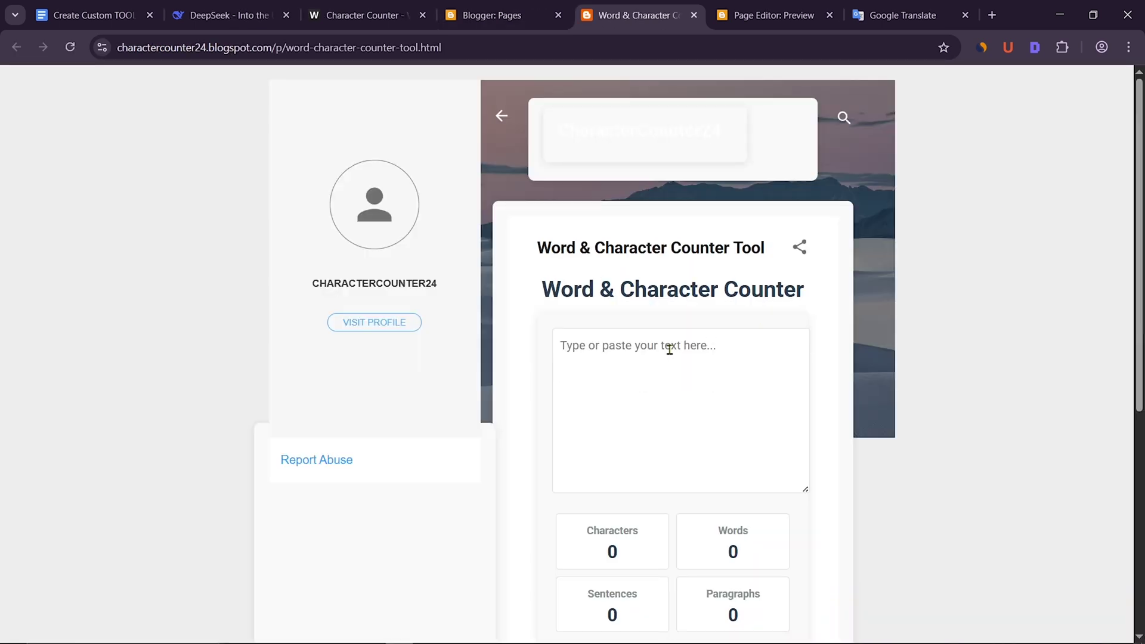
scroll(630, 370, "down", 6)
scroll(644, 381, "up", 5)
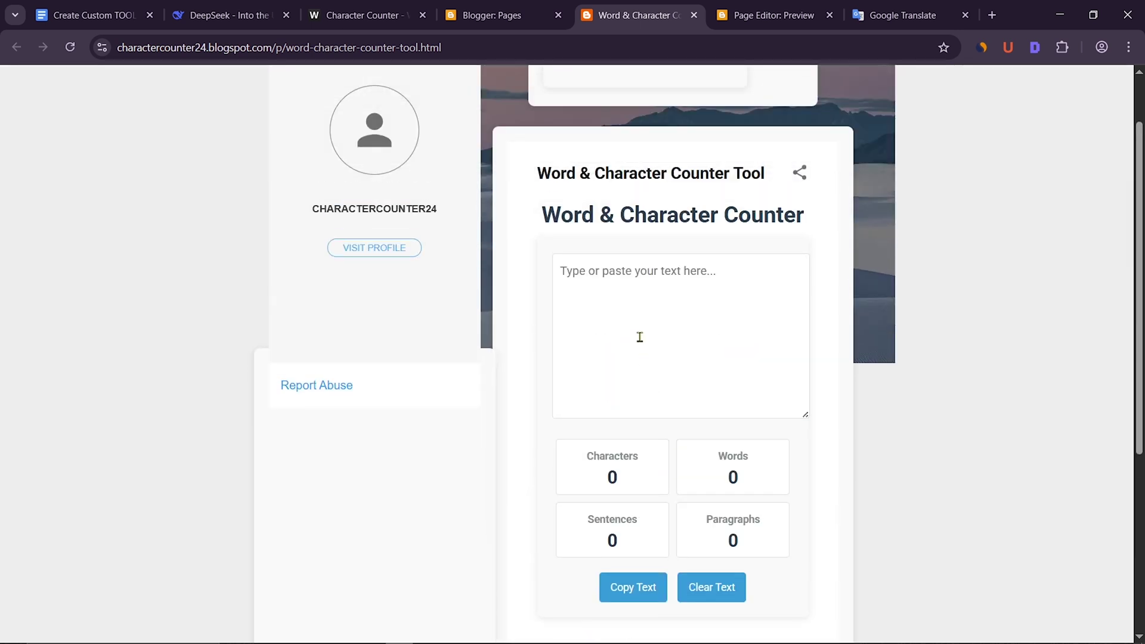
left_click(628, 291)
key("ctrl+shift+Tab")
key("ctrl+shift+Tab")
left_click(392, 371)
key("ctrl+a")
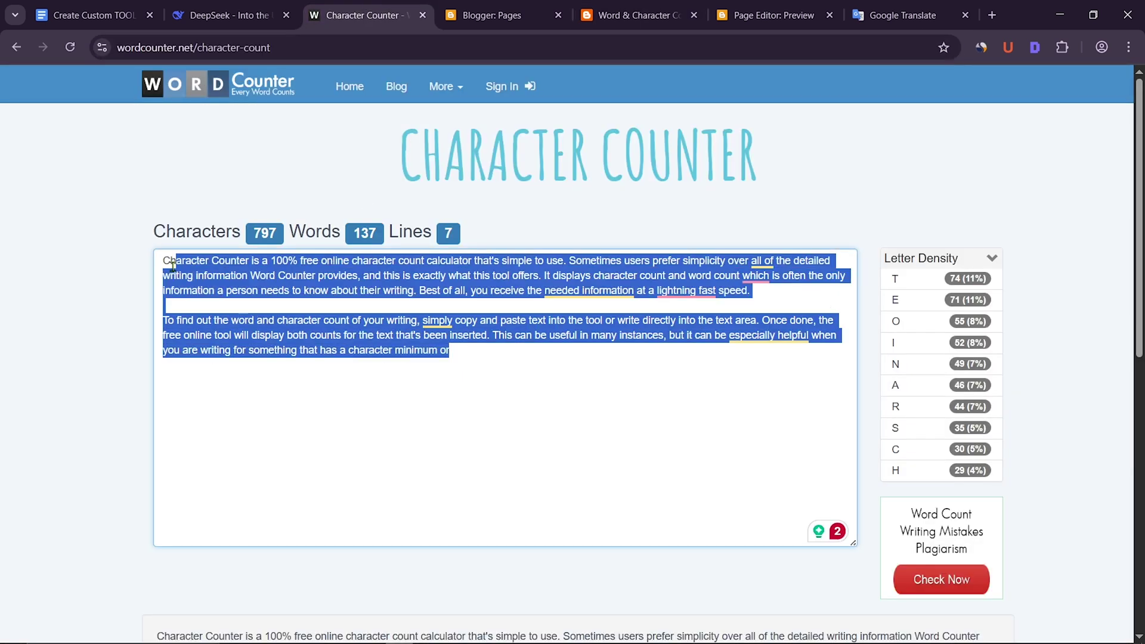
right_click(252, 263)
left_click(298, 303)
left_click(631, 15)
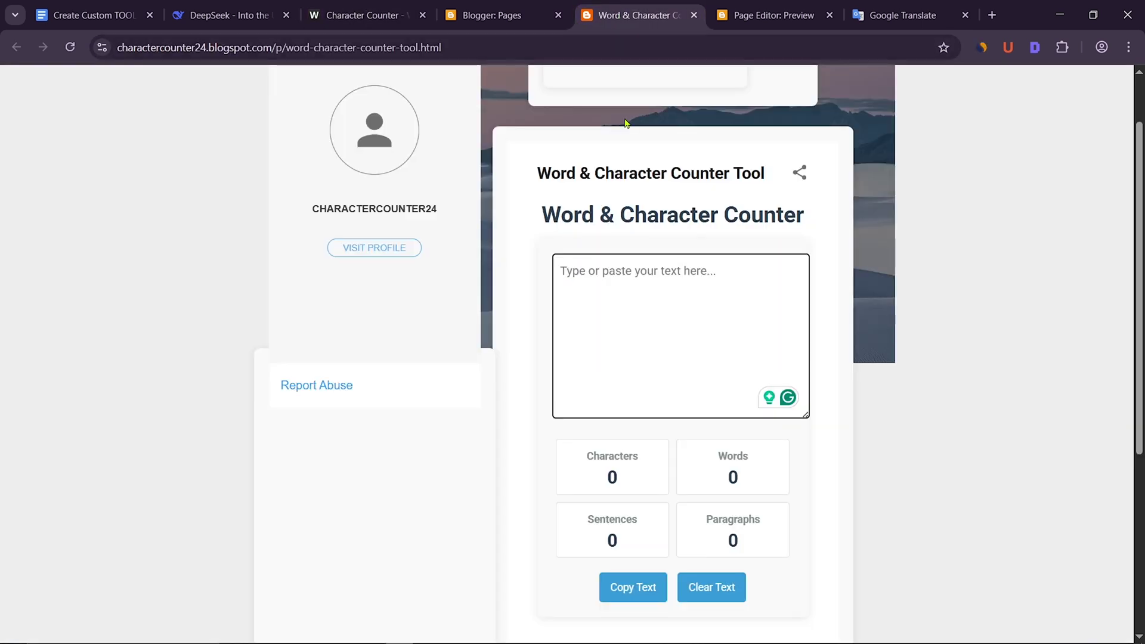
right_click(600, 278)
left_click(635, 427)
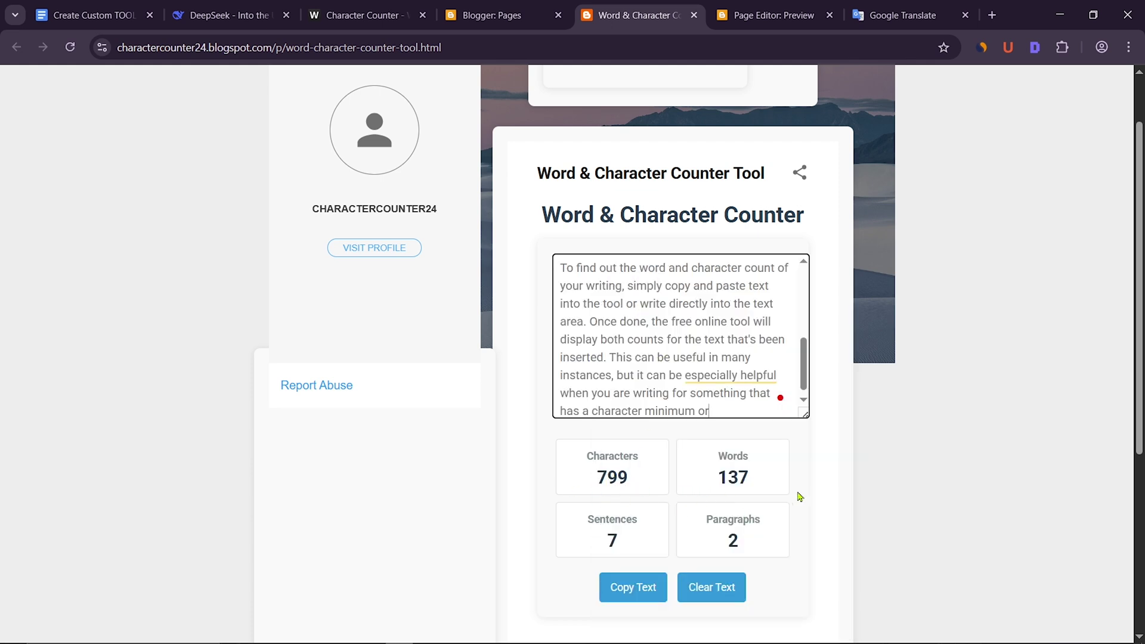
Step: Clear the counter's text box and paste the sample text again to recheck the counts
scroll(797, 499, "down", 1)
left_click(692, 517)
scroll(716, 442, "up", 2)
left_click(650, 370)
key("ctrl+v")
scroll(689, 399, "up", 3)
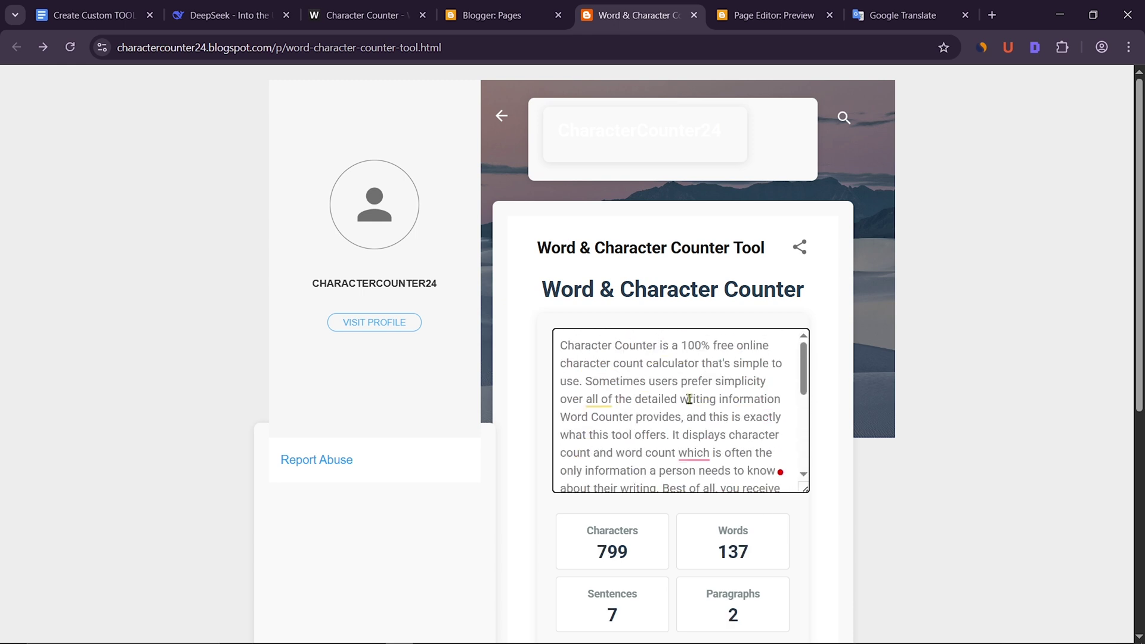
scroll(690, 399, "down", 3)
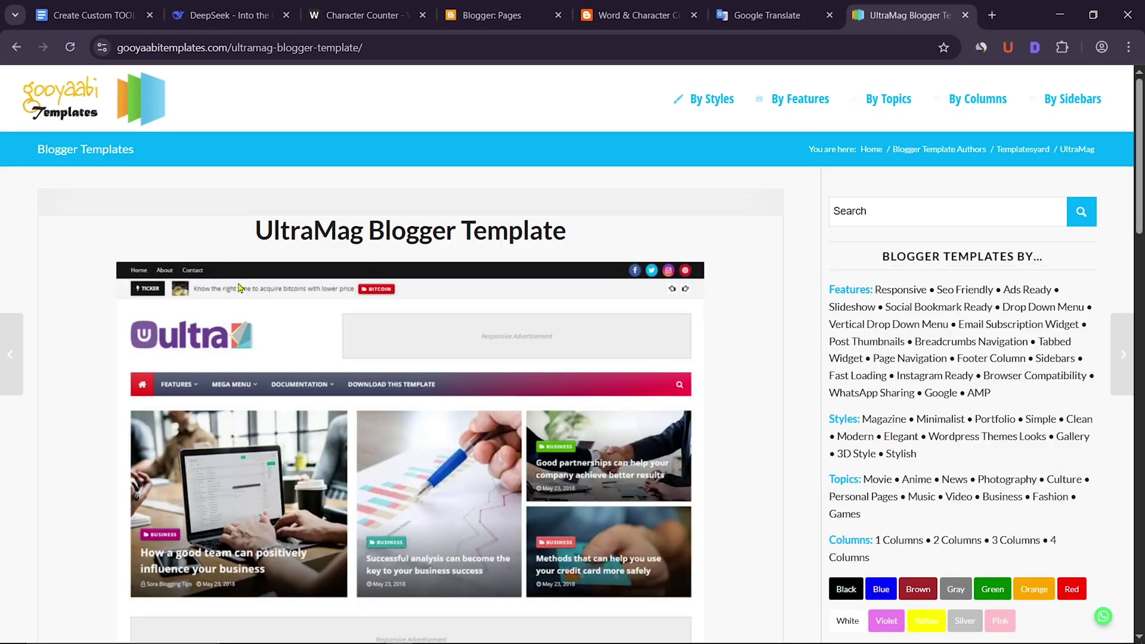
Step: Download the UltraMag-Free-Version-2.0.zip template from the Gooyaabi template page
scroll(238, 288, "down", 3)
left_click(681, 581)
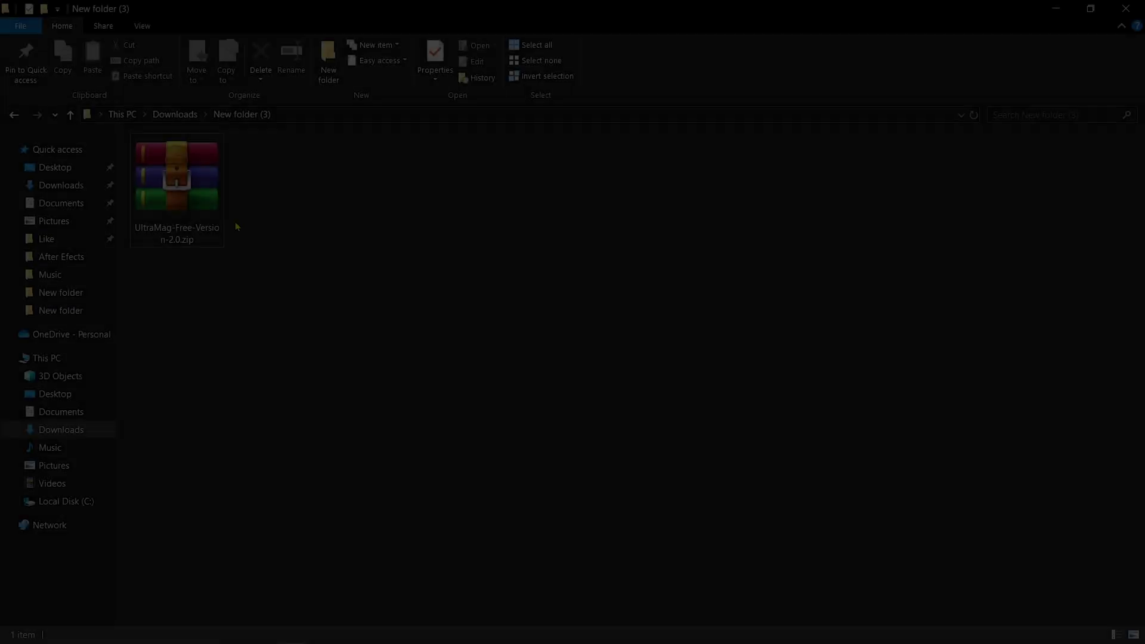
Step: Extract the UltraMag zip file to its default destination folder
right_click(191, 186)
left_click(241, 231)
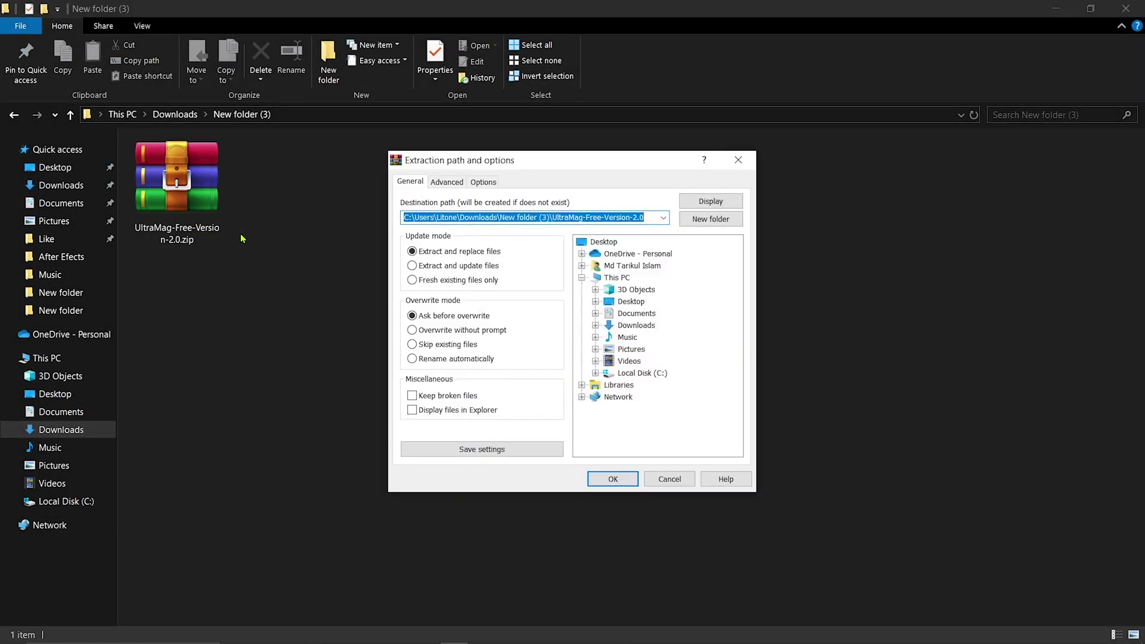
left_click(610, 476)
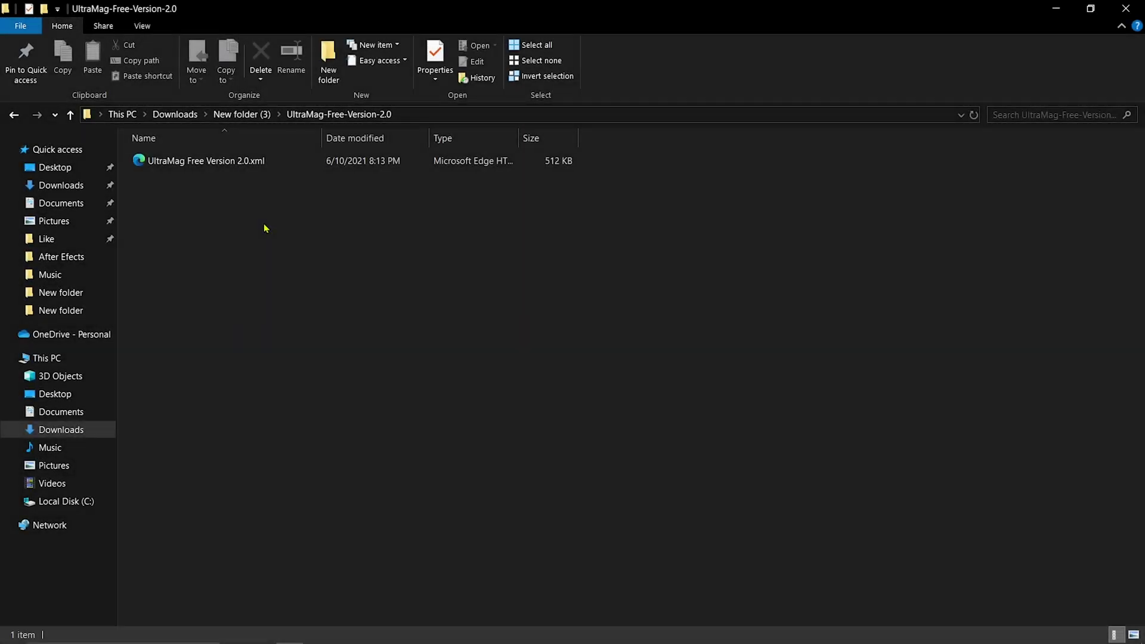
Step: Open UltraMag Free Version 2.0.xml in Notepad and select all of its template code
right_click(222, 164)
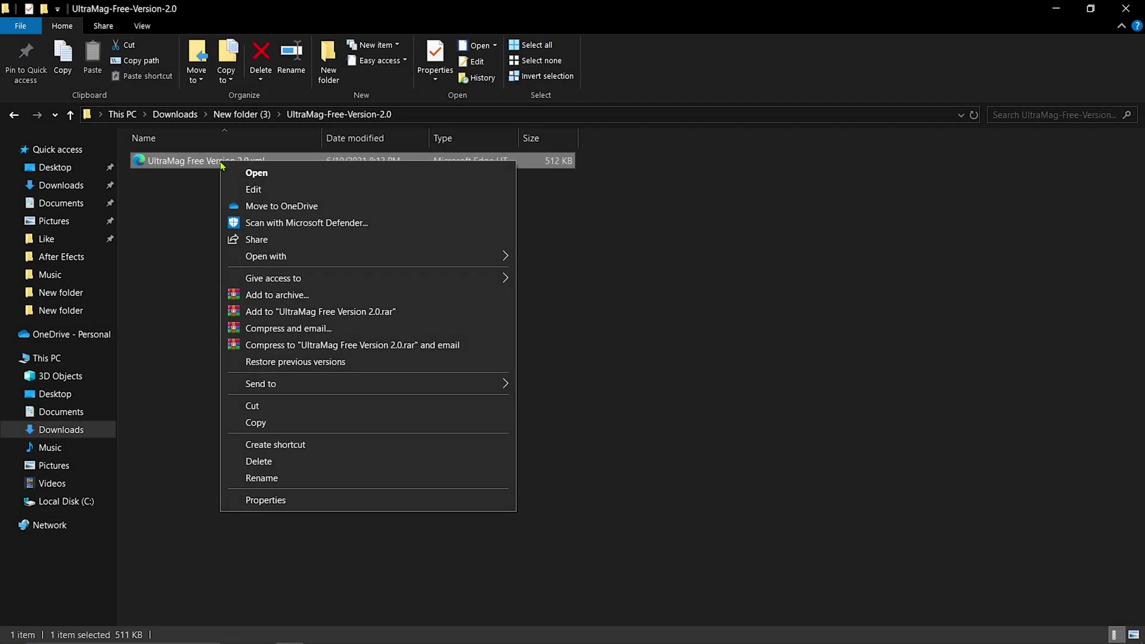
mouse_move(283, 258)
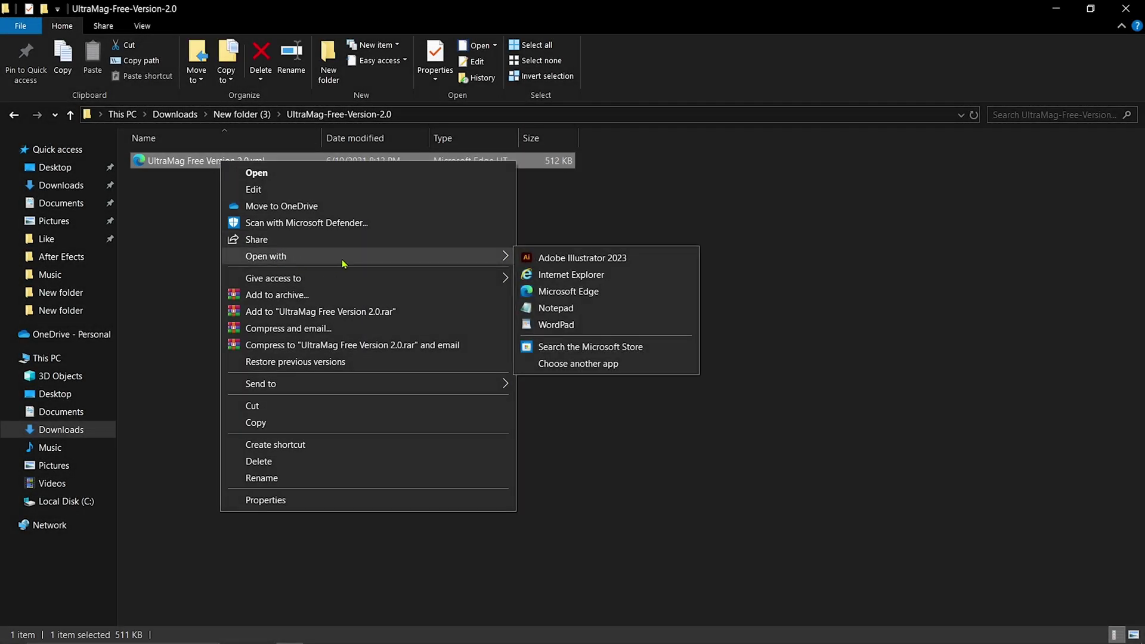
left_click(558, 309)
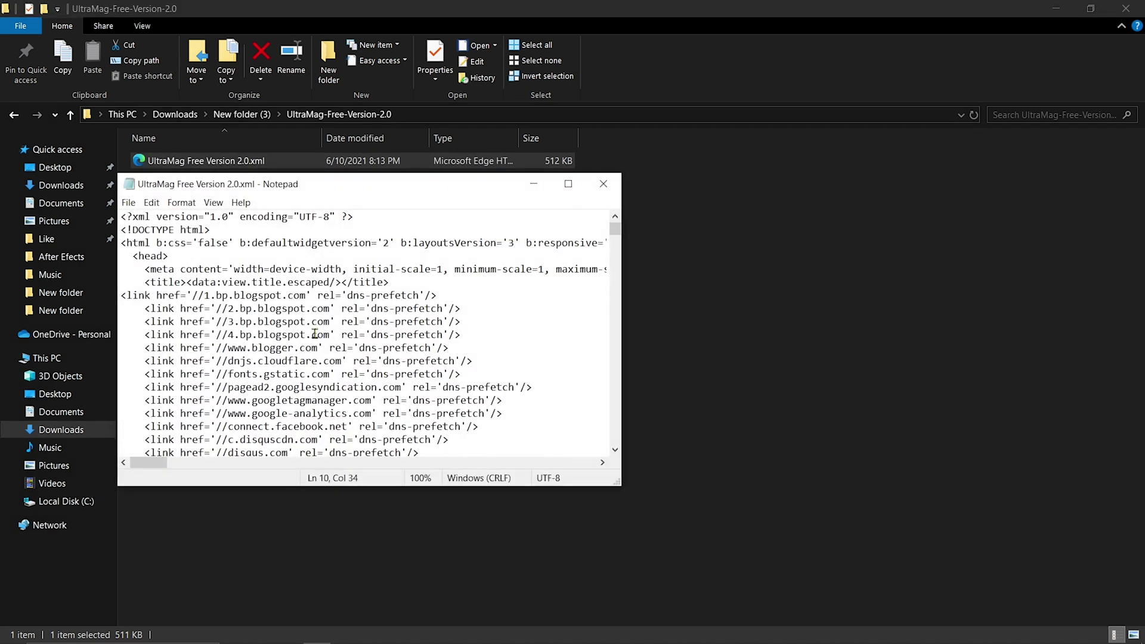
key("ctrl+a")
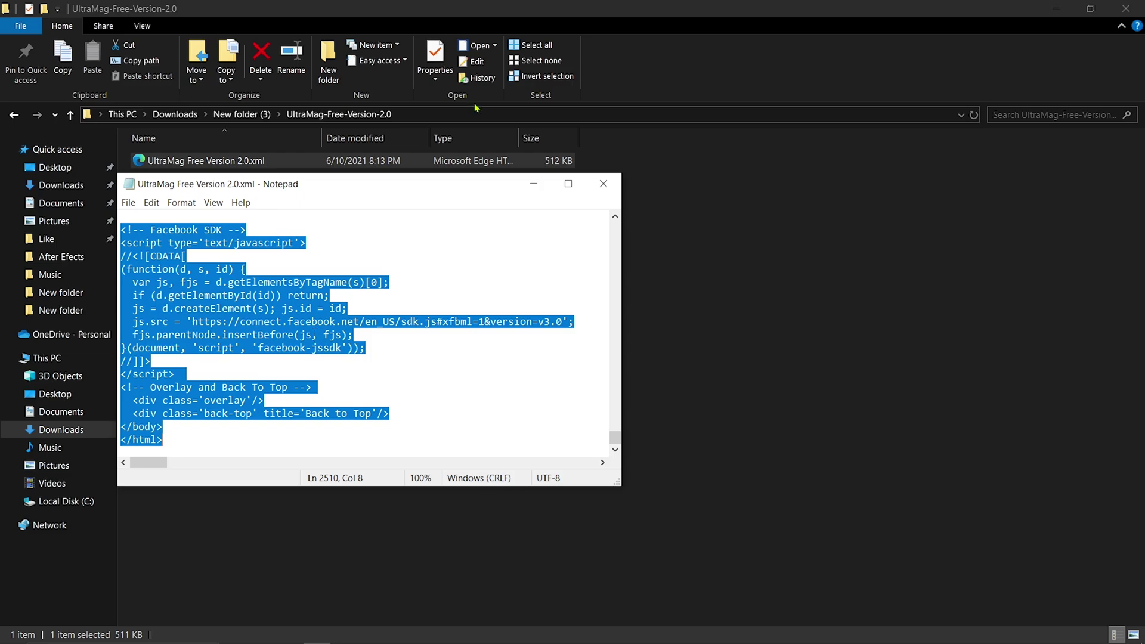
key("alt+Tab")
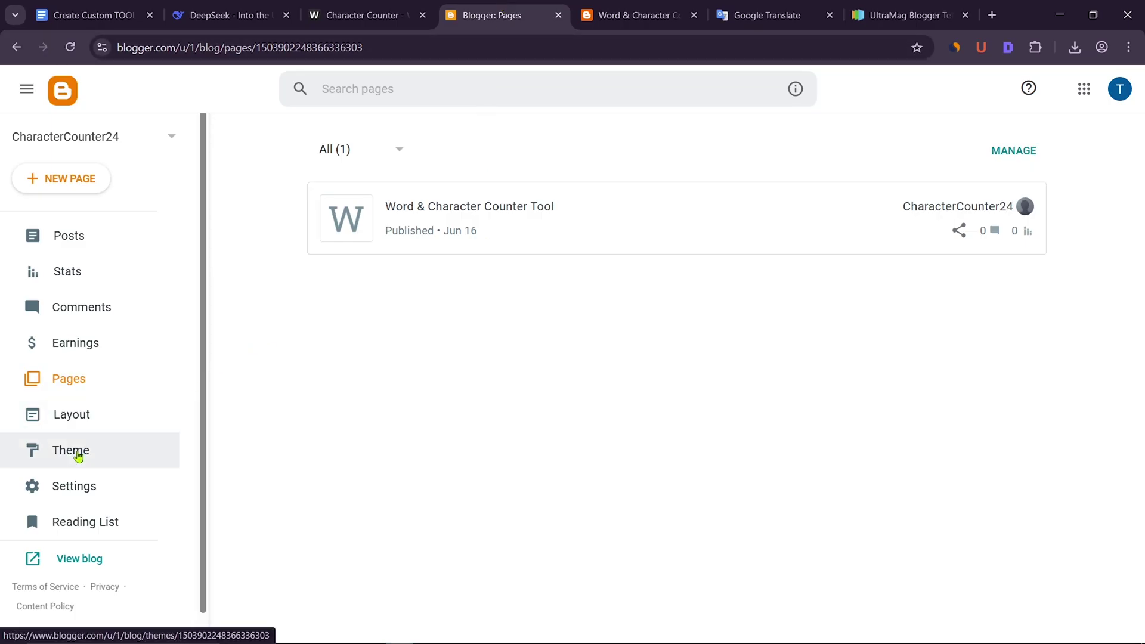
Step: Replace all code in the theme's Edit HTML editor with the UltraMag template and save it
left_click(78, 454)
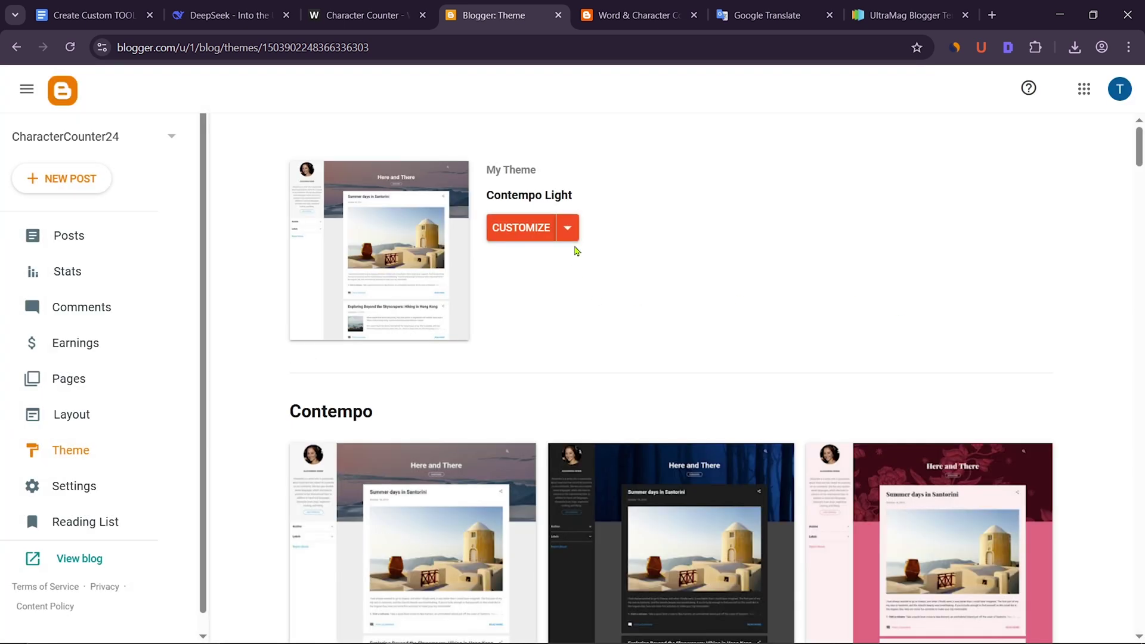
left_click(571, 232)
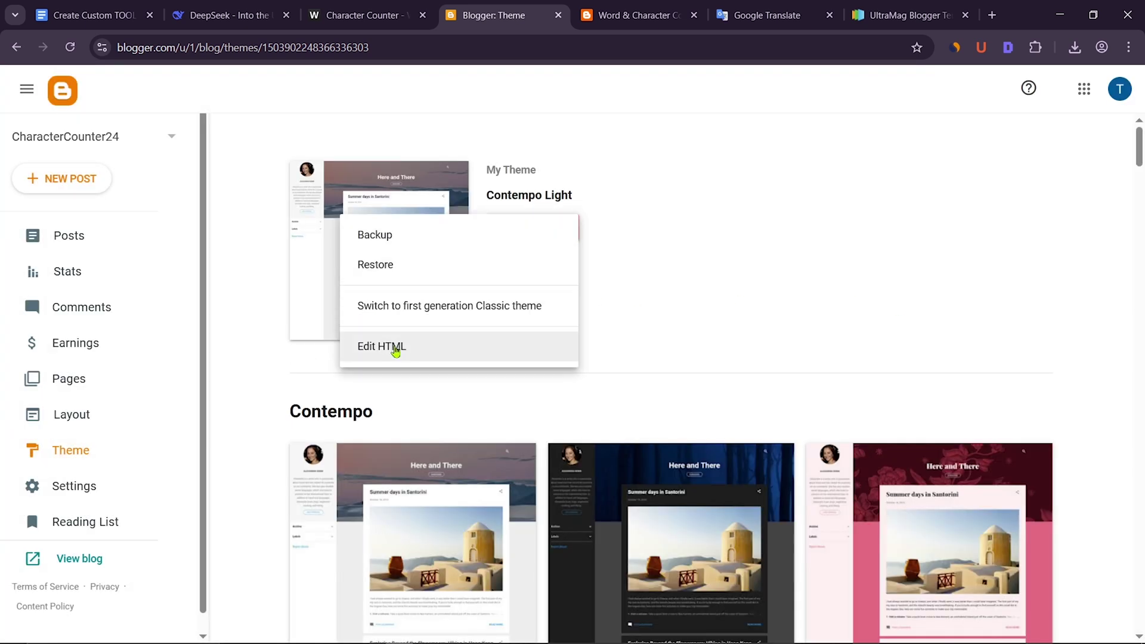
left_click(396, 350)
key("ctrl+a")
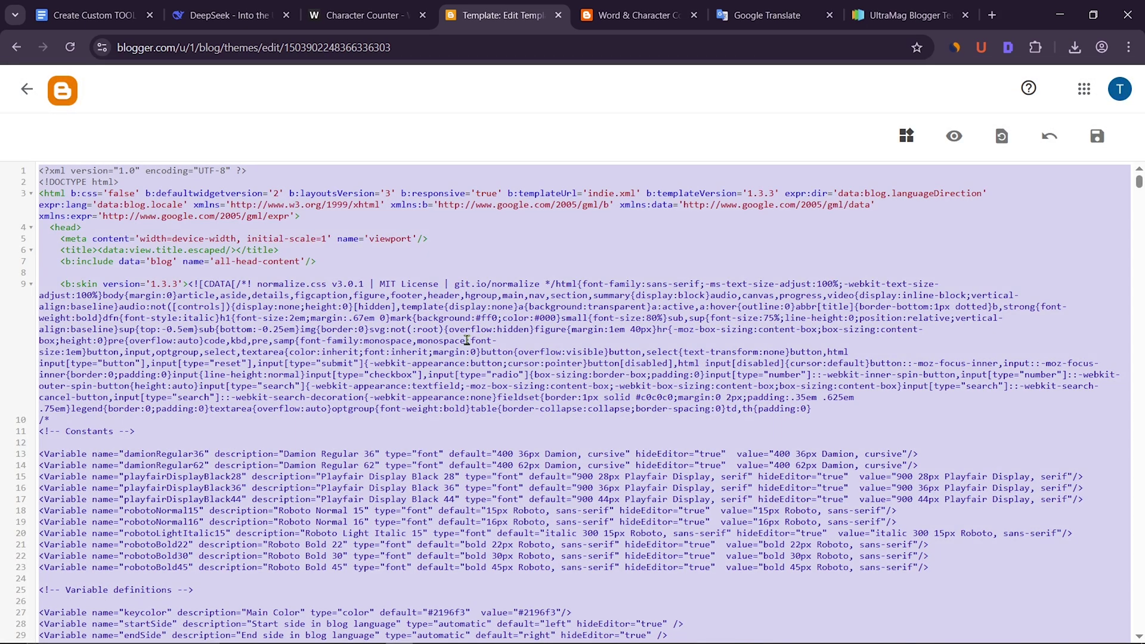
key("BackSpace")
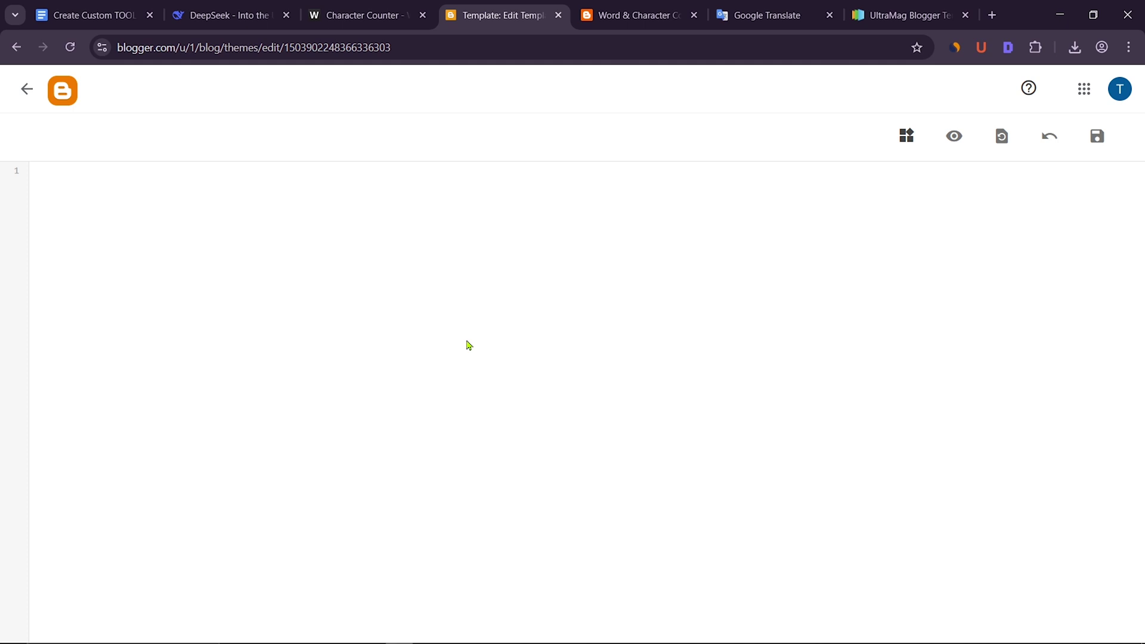
right_click(104, 204)
left_click(151, 344)
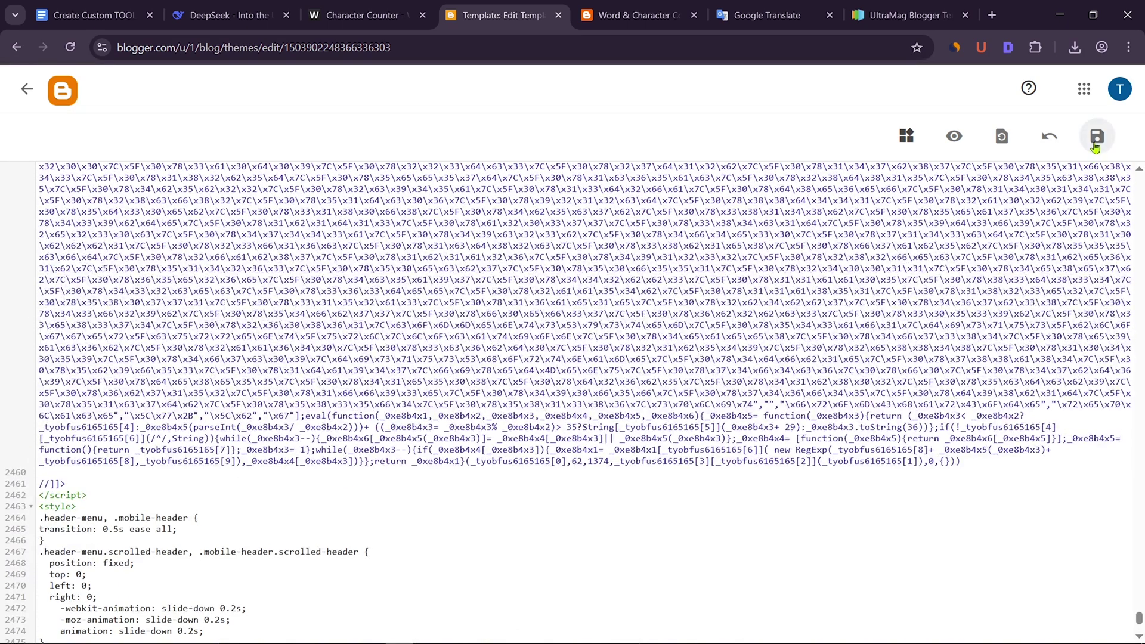
left_click(1096, 137)
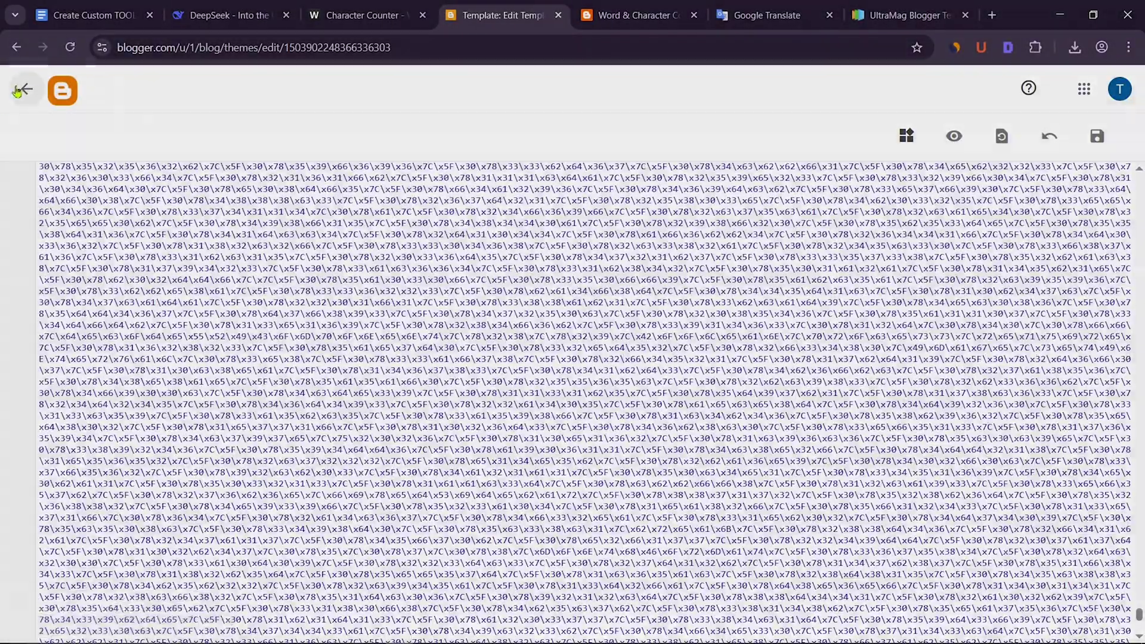
left_click(19, 91)
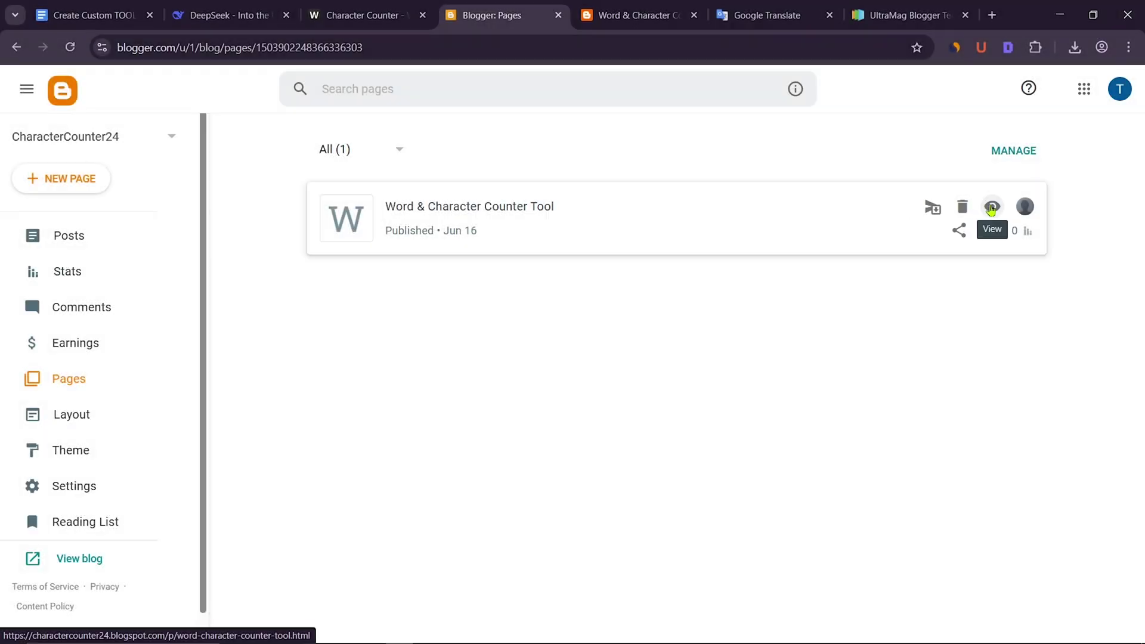
Step: View the published counter page and paste sample text, getting 799 characters, 137 words, 7 sentences
left_click(992, 211)
right_click(376, 388)
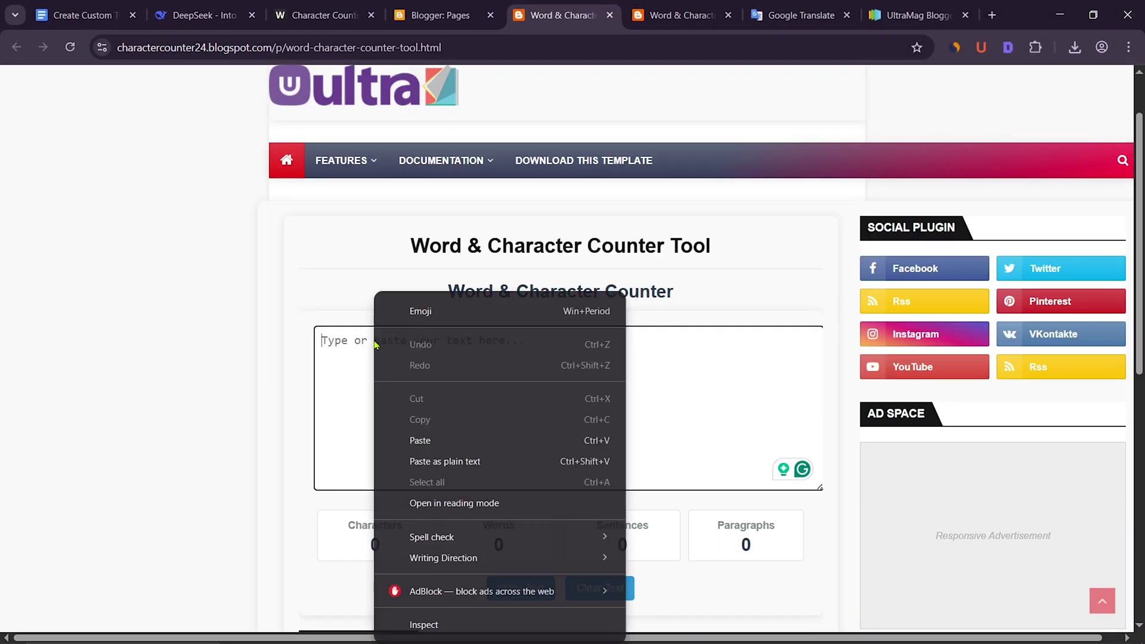
left_click(420, 442)
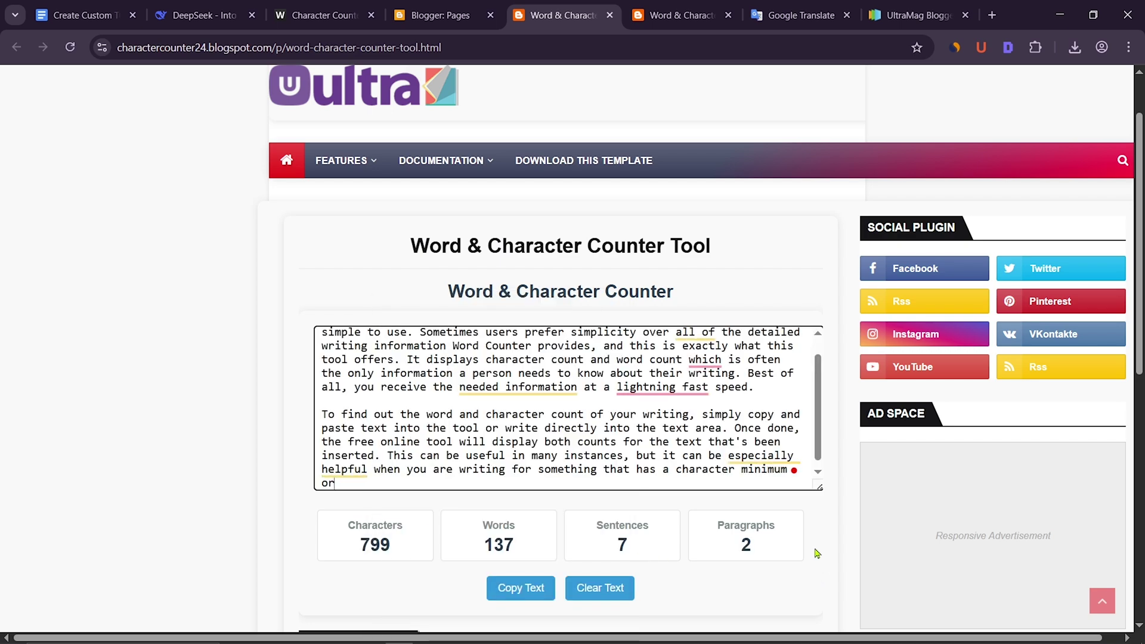